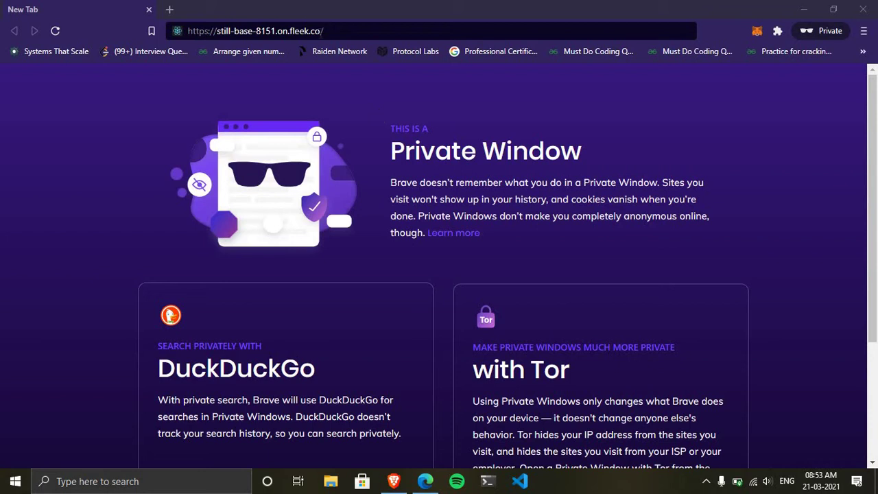
- Load still-base-8151.on.fleek.co in the Brave private window and the Edge InPrivate window, and arrange both windows side by side
left_click(336, 31)
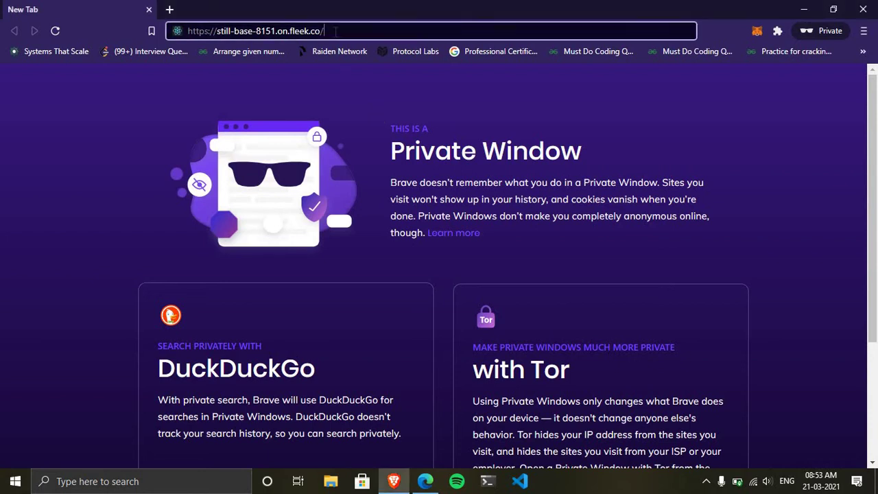
key("Return")
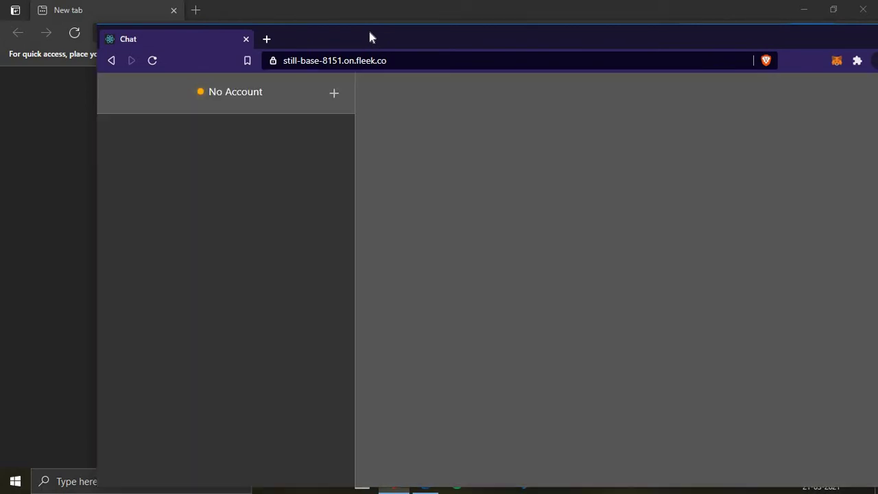
left_click_drag(370, 32, 496, 36)
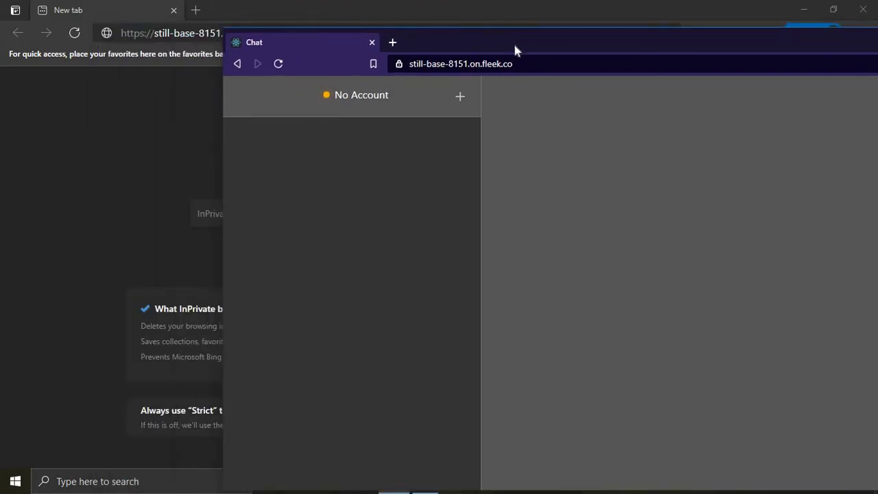
left_click_drag(557, 48, 725, 83)
left_click(266, 92)
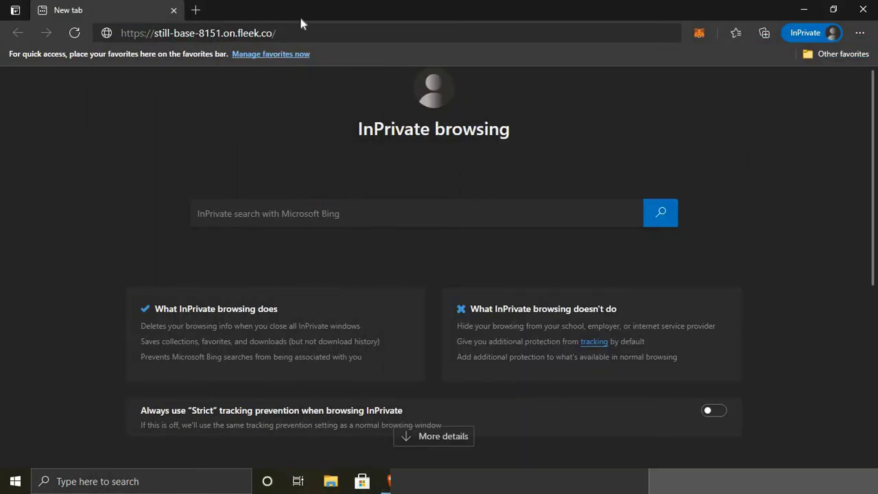
left_click(302, 33)
key("Return")
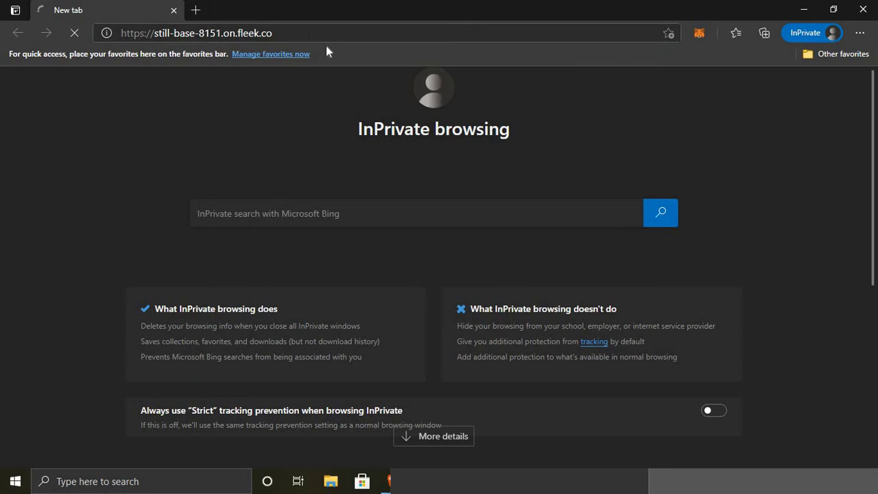
key("alt+Tab")
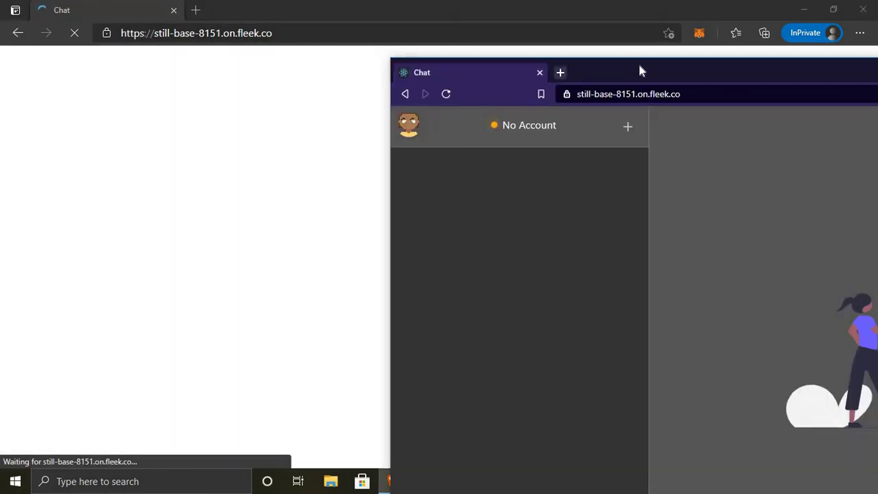
left_click_drag(639, 71, 1, 113)
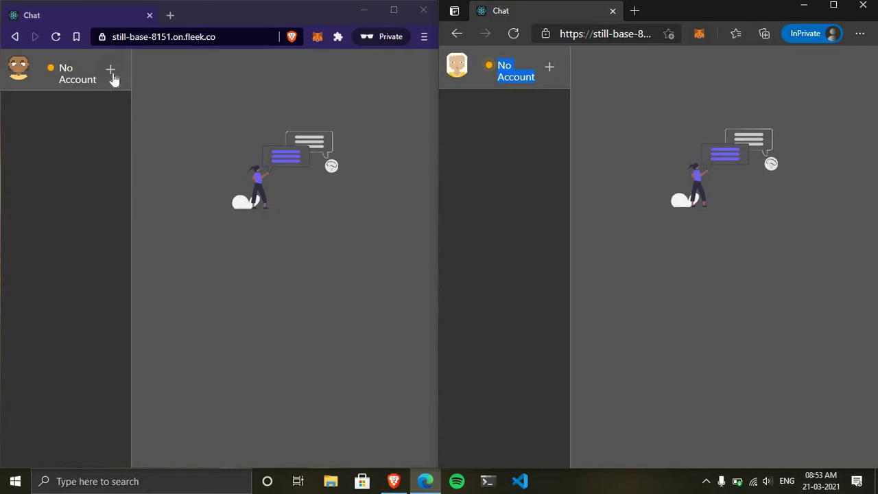
left_click(111, 71)
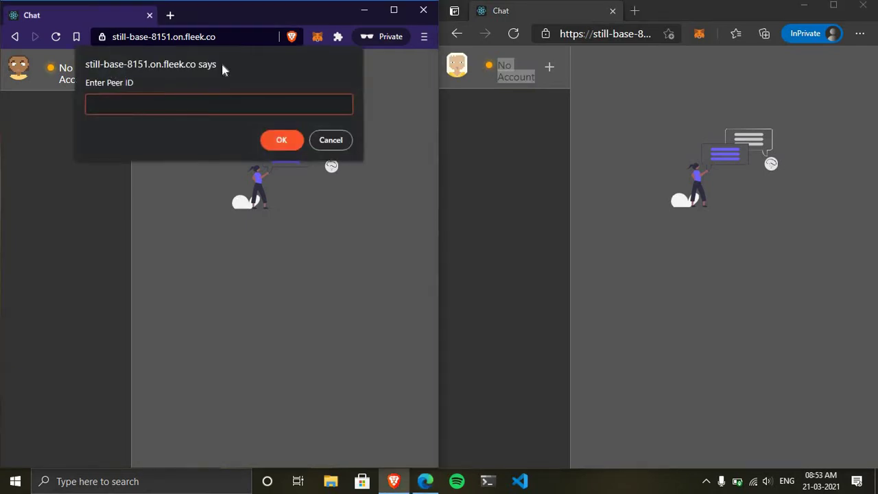
left_click(330, 140)
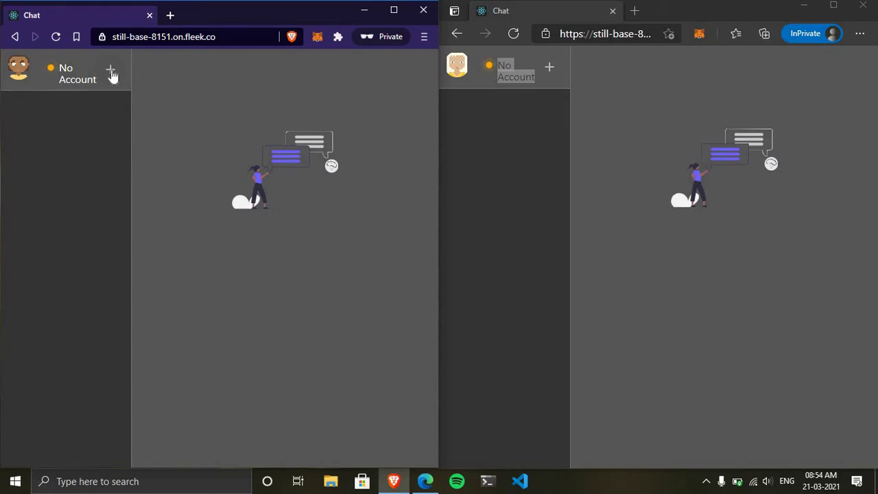
left_click(111, 71)
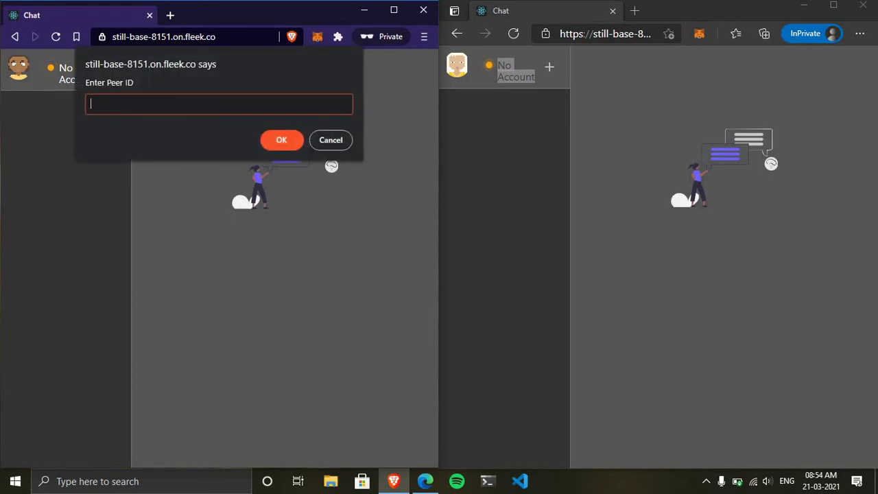
left_click(325, 140)
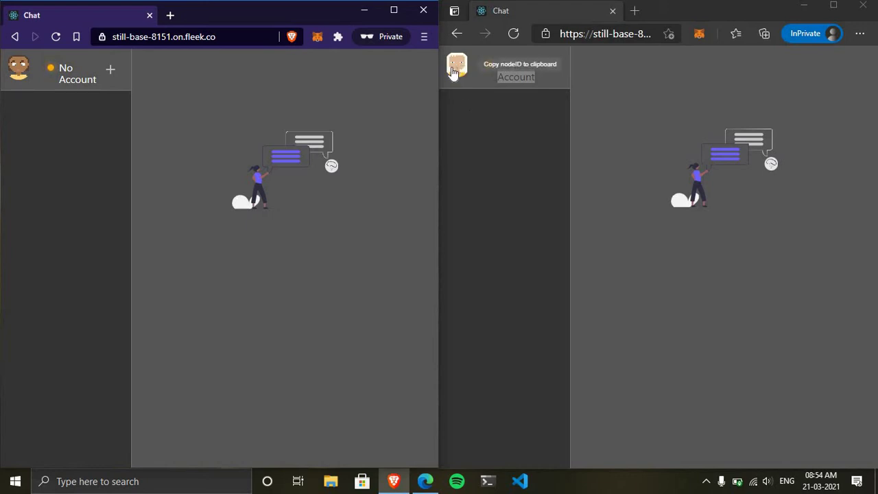
- Copy the node ID from the Edge chat and add it as a peer in the Brave chat
left_click(452, 74)
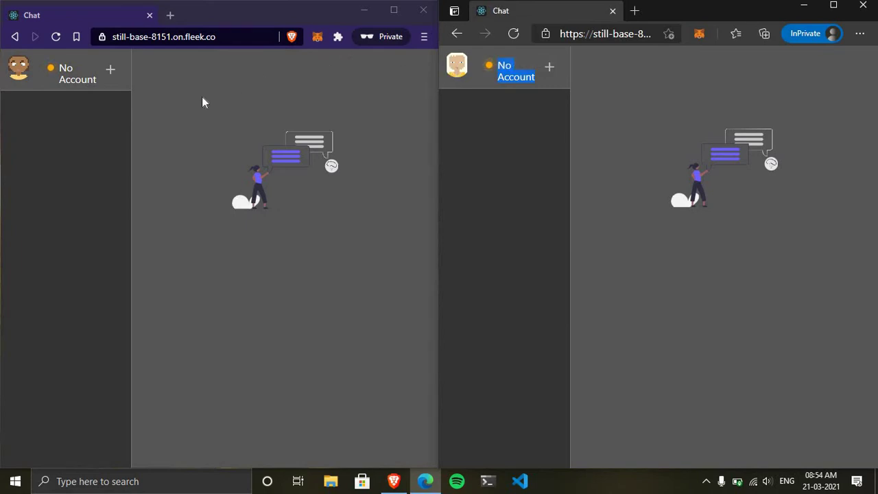
left_click(166, 88)
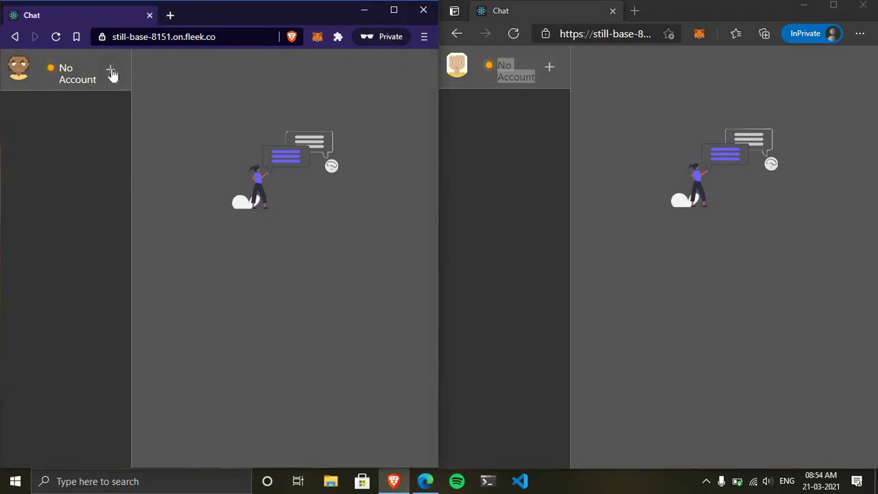
left_click(112, 74)
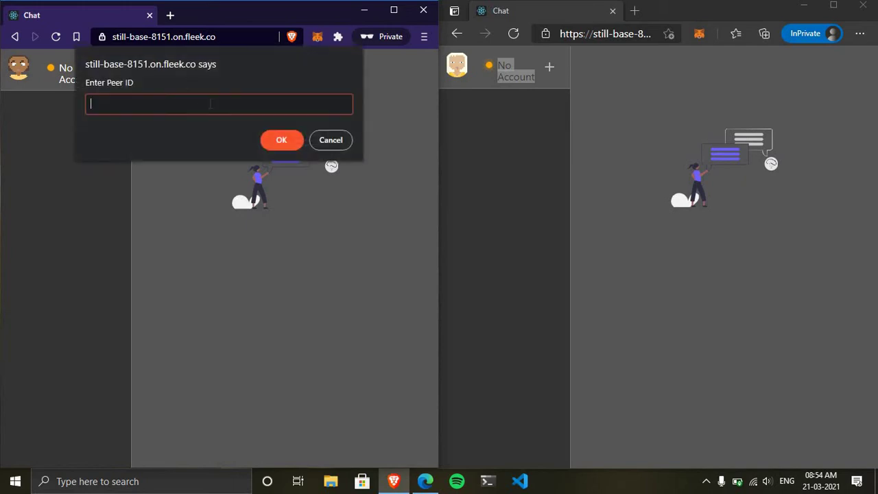
type("QmabCauGVEnN7ggefFtsC6gVPbDo7dxWZuN6SywX8t1Nph")
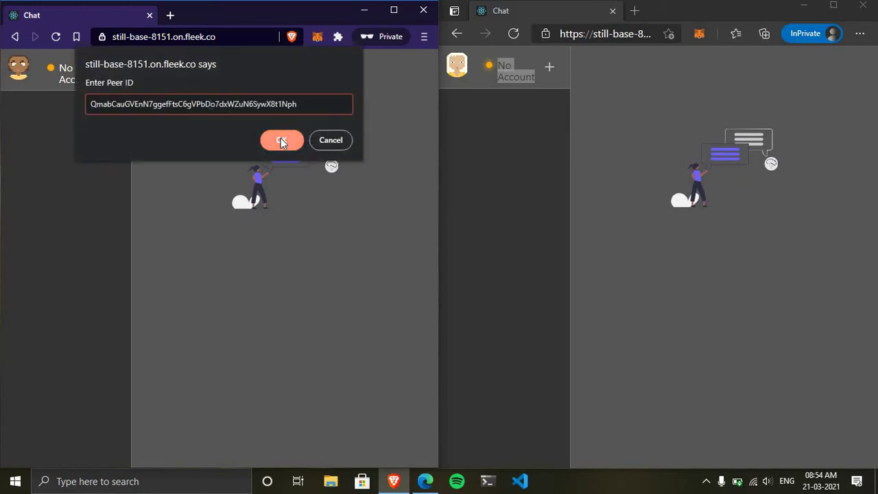
left_click(282, 141)
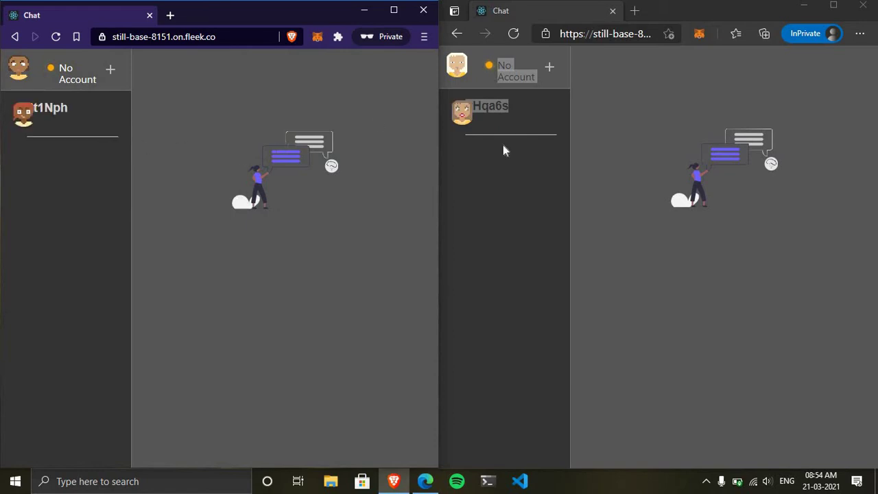
- Open the conversation with the connected peer in both the Brave and Edge chats
left_click(484, 146)
left_click(82, 108)
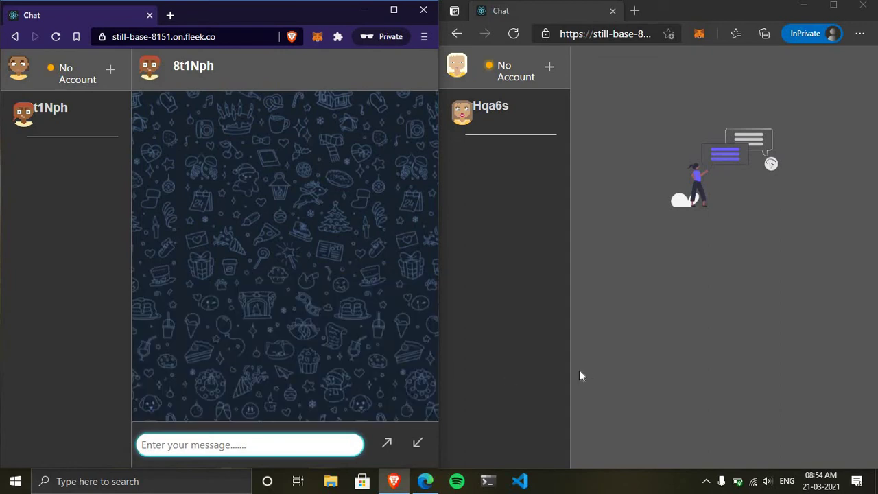
left_click(487, 111)
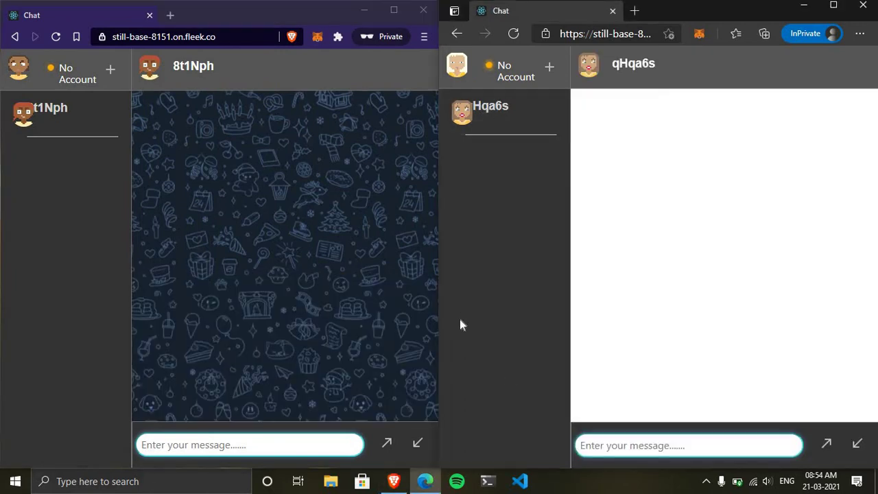
- Send the message "hey node B" from the Brave chat
left_click(282, 445)
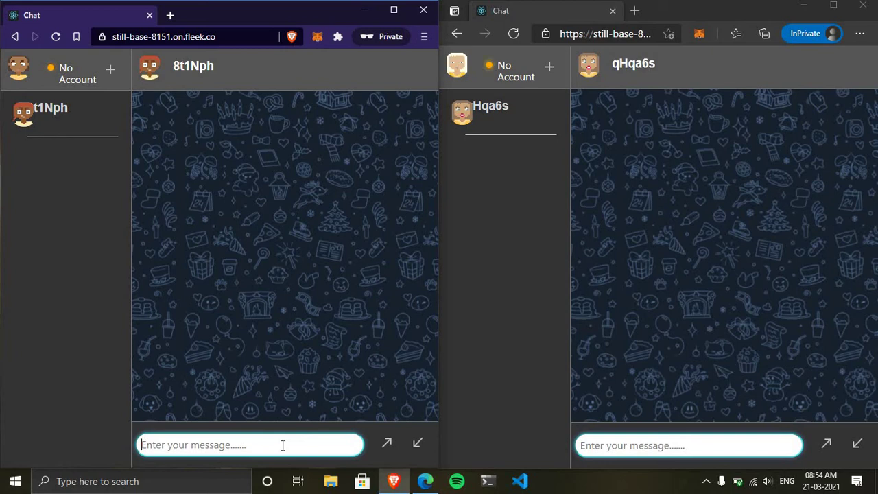
type("hey")
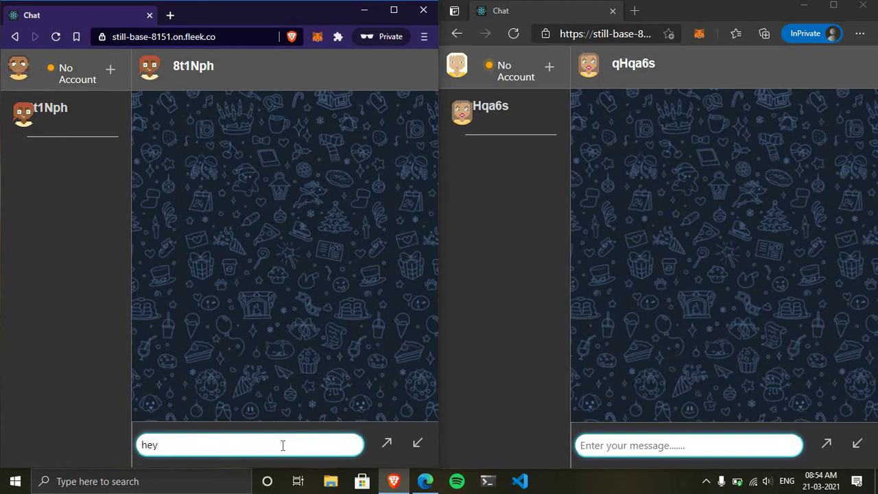
type(" node B")
key("Return")
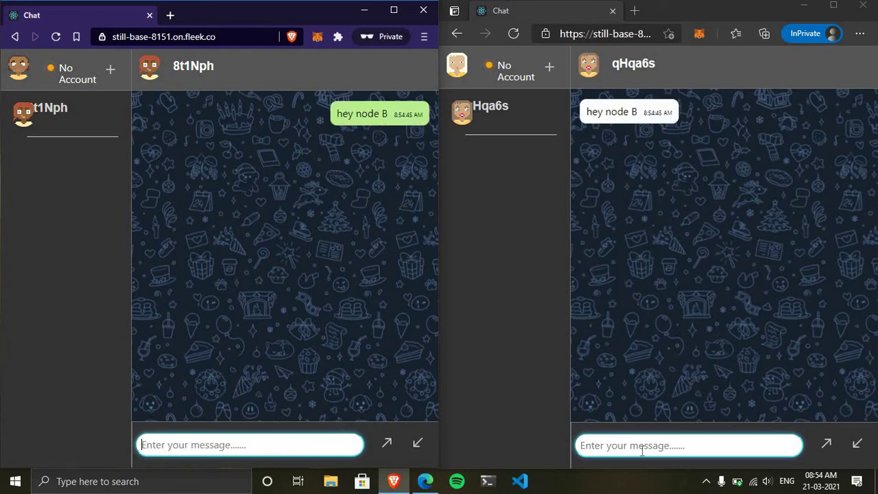
- Reply with the message "Hey node A" from the Edge chat
left_click(630, 448)
type("Hey node A")
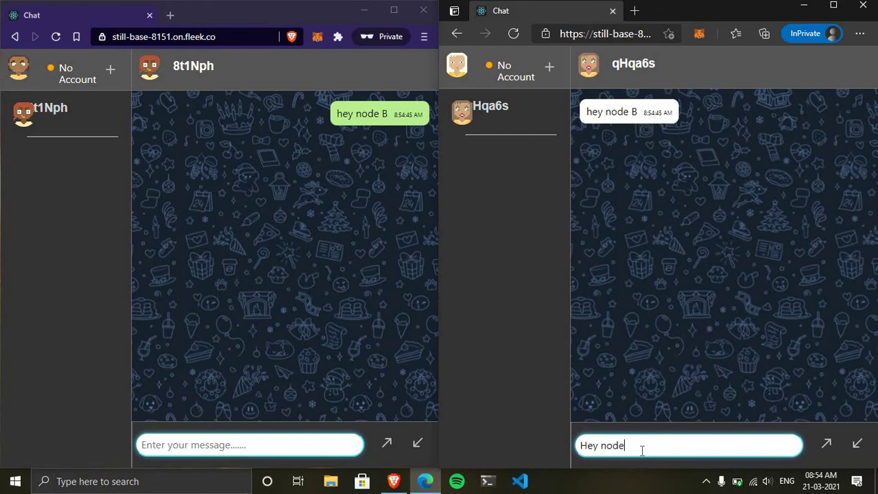
key("Return")
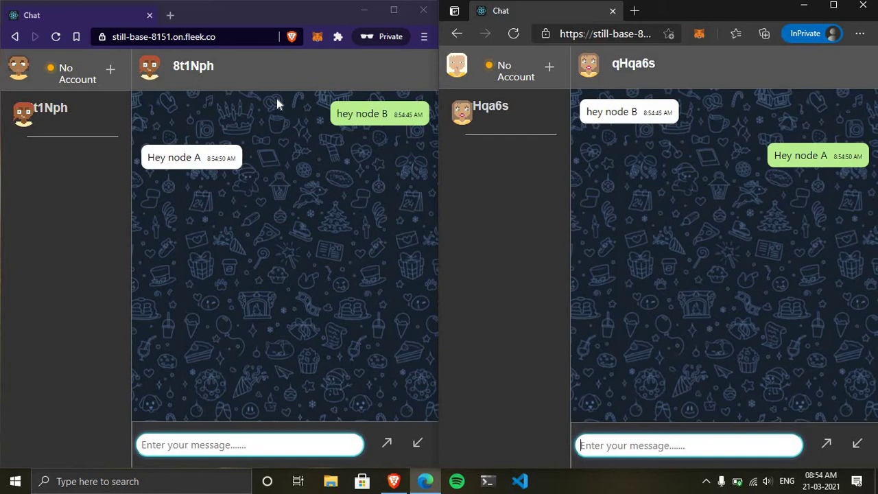
- Reload the chat page in both browsers and reopen the peer conversation in each
left_click(55, 37)
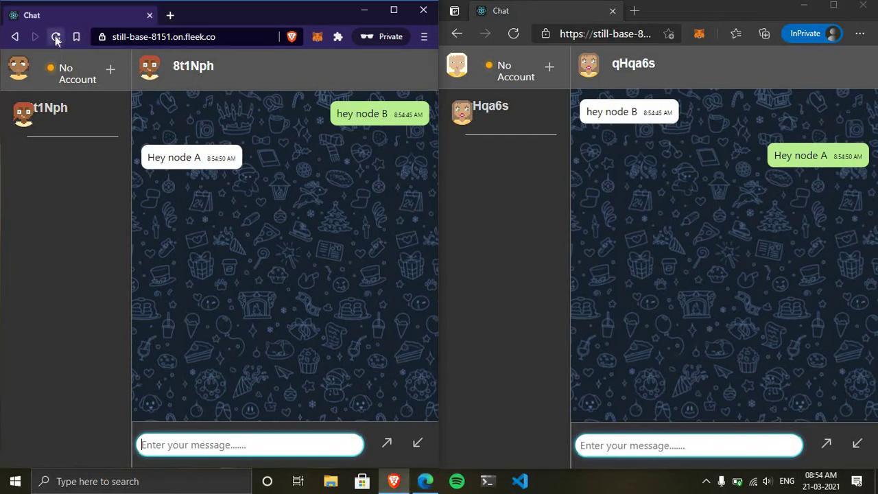
left_click(514, 33)
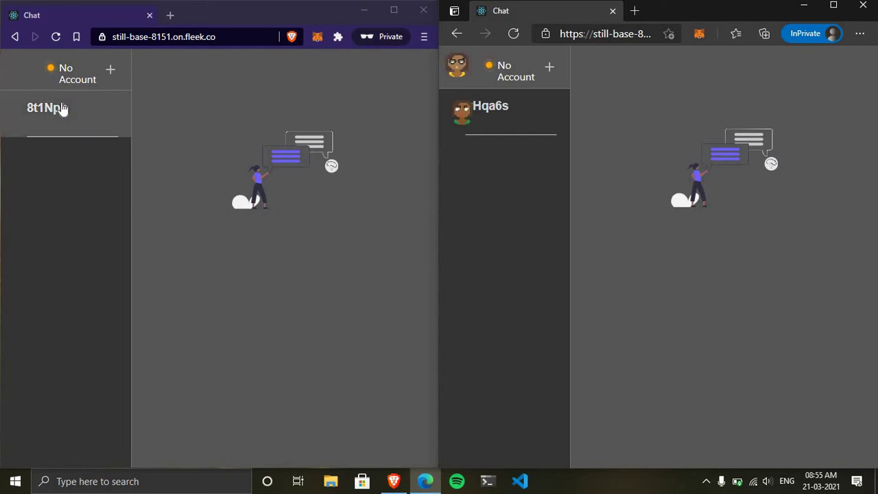
left_click(61, 108)
left_click(494, 114)
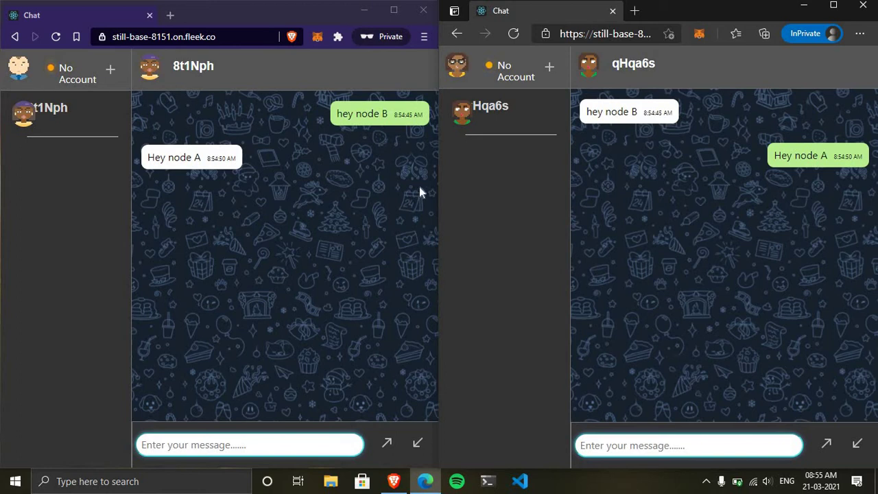
left_click(371, 206)
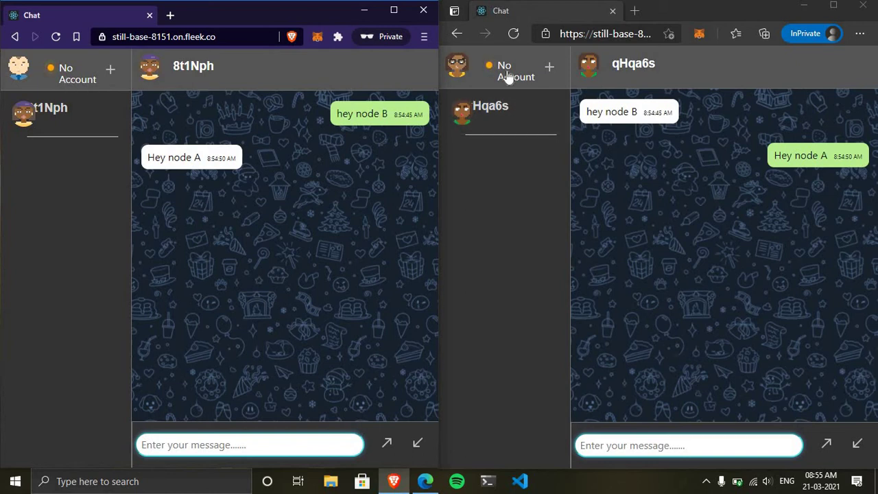
- Connect the Brave chat to a MetaMask account, entering the wallet password to unlock it
left_click(77, 81)
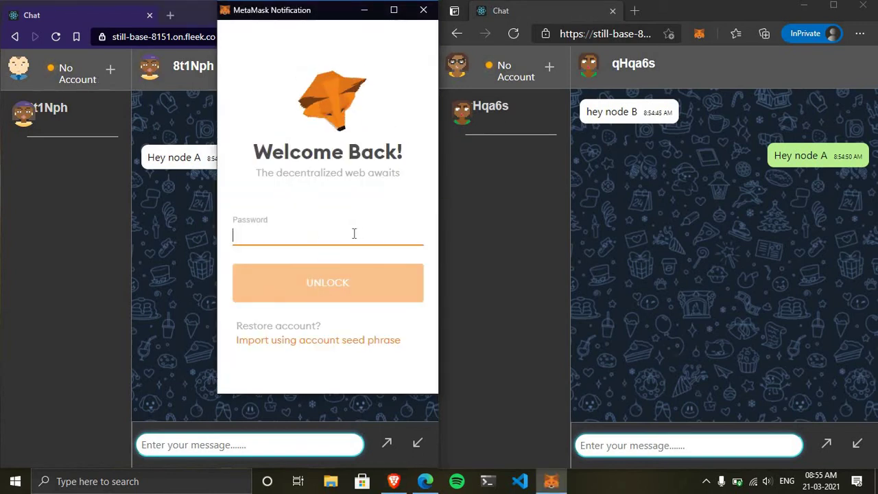
type("••••••••••••••")
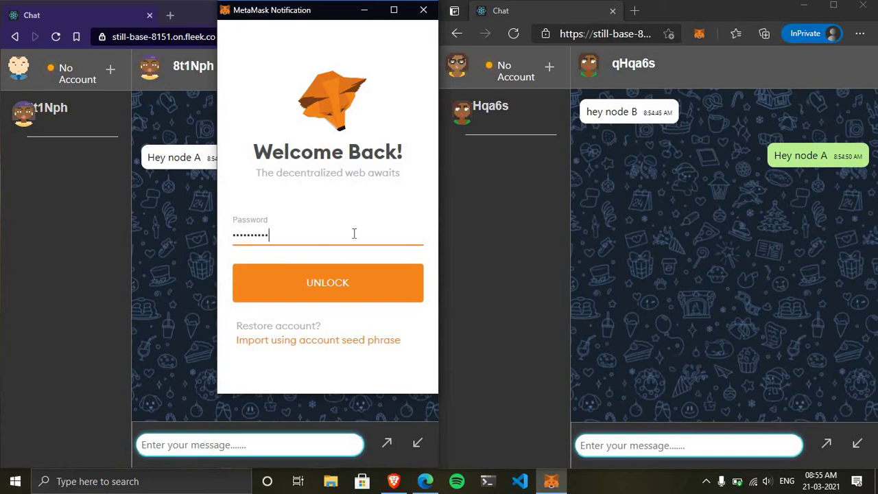
key("Return")
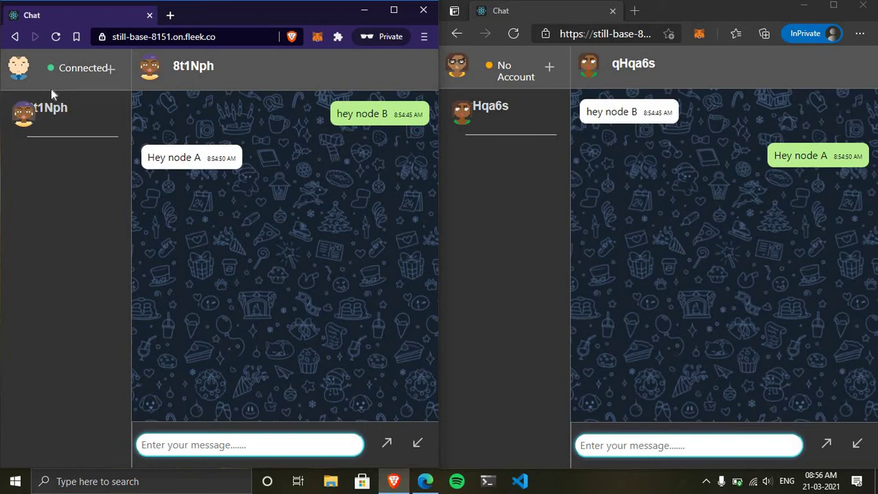
- View the MetaMask wallet's network, balance and recent activity in Brave, closing it again when finished
left_click(320, 36)
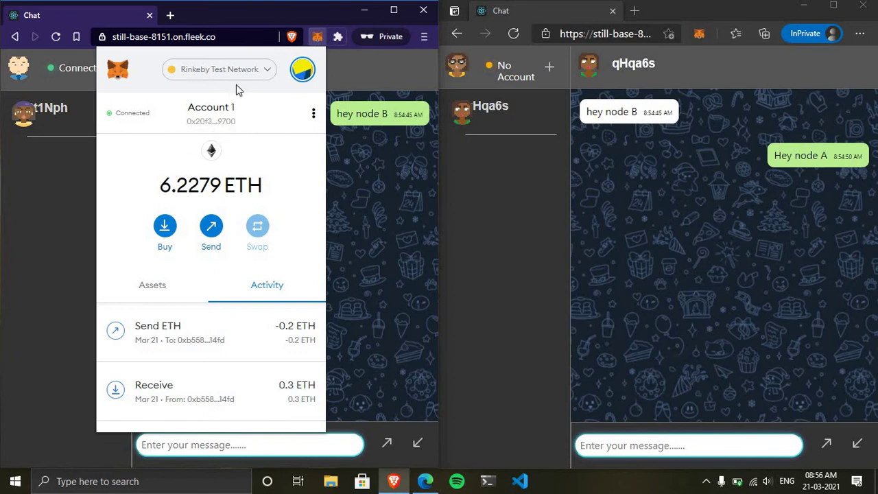
left_click(484, 143)
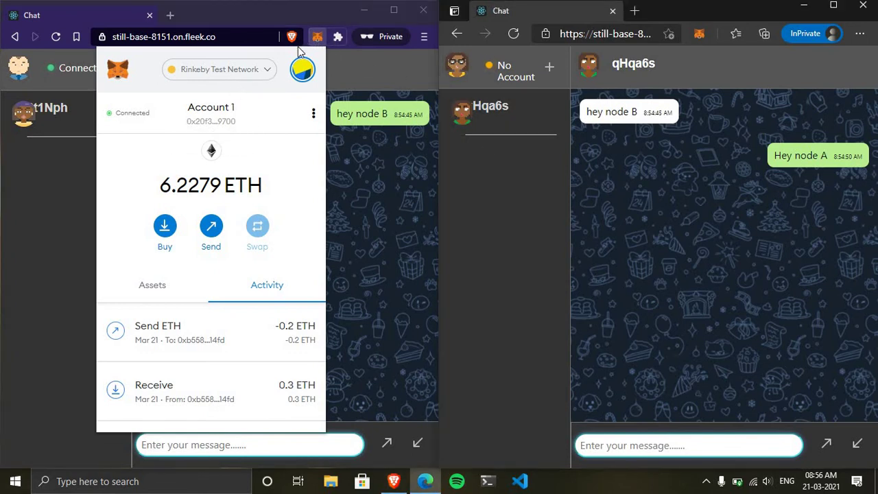
left_click(318, 37)
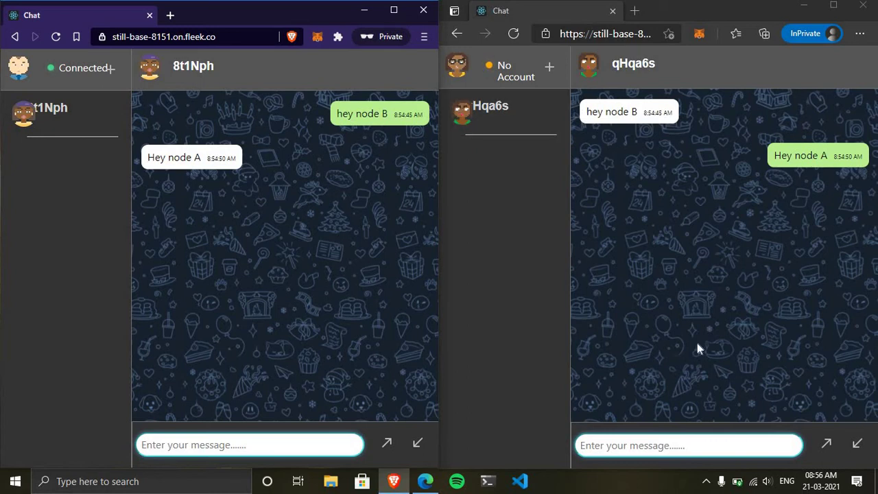
- Start a payment to the peer from the Brave chat with an amount of 0.2
left_click(387, 446)
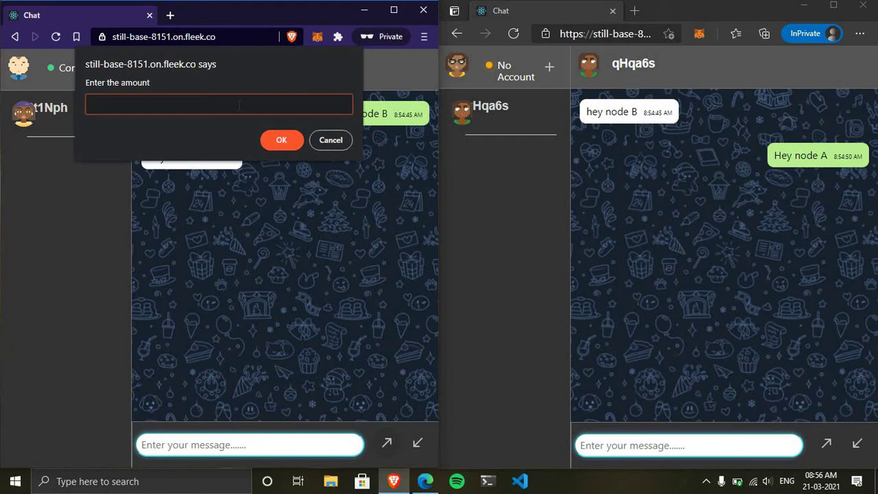
type("0.2")
left_click(299, 141)
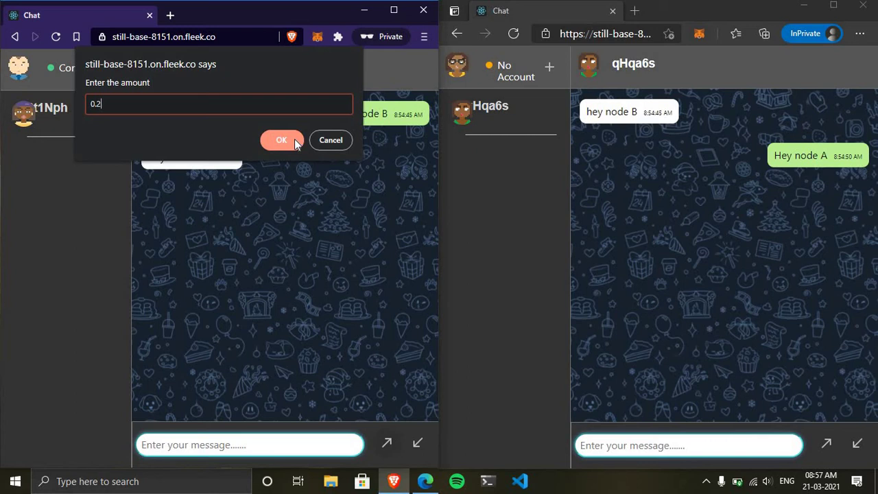
- Try to submit the 0.2 payment to the peer from the Brave chat and dismiss the alert
left_click(294, 139)
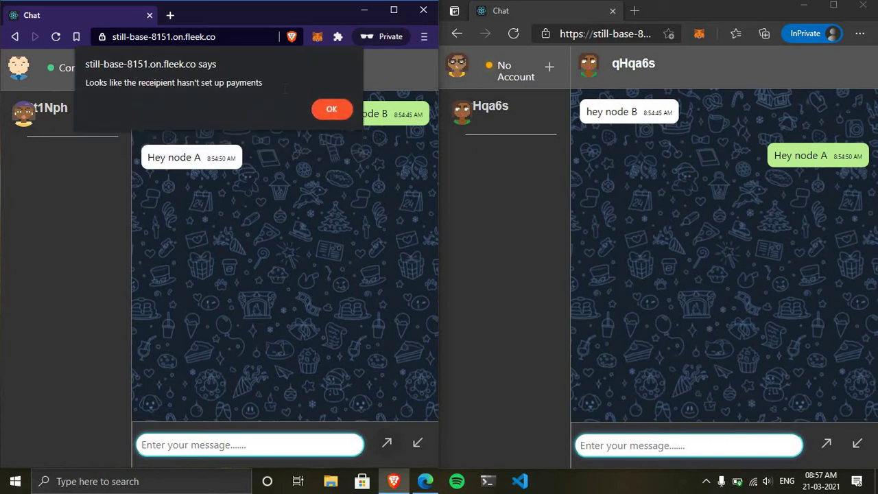
left_click(332, 104)
- Connect the Edge chat to MetaMask Account 1, entering the wallet password to unlock it
left_click(504, 73)
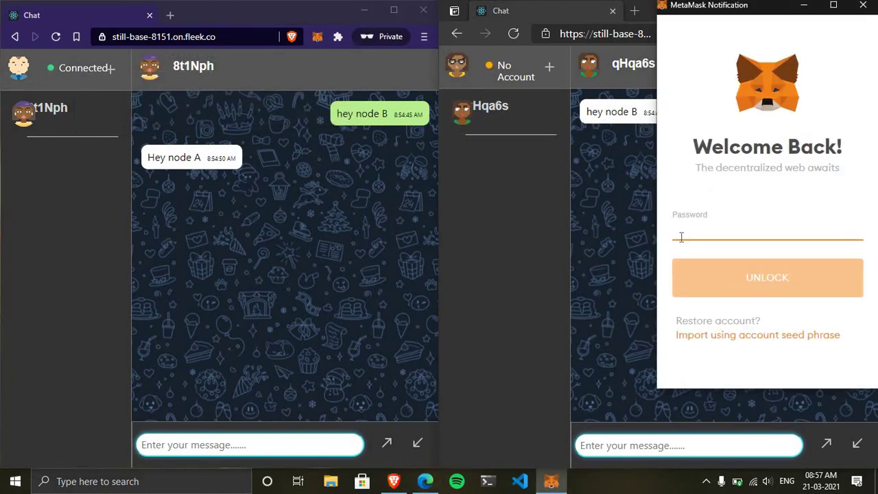
type("************")
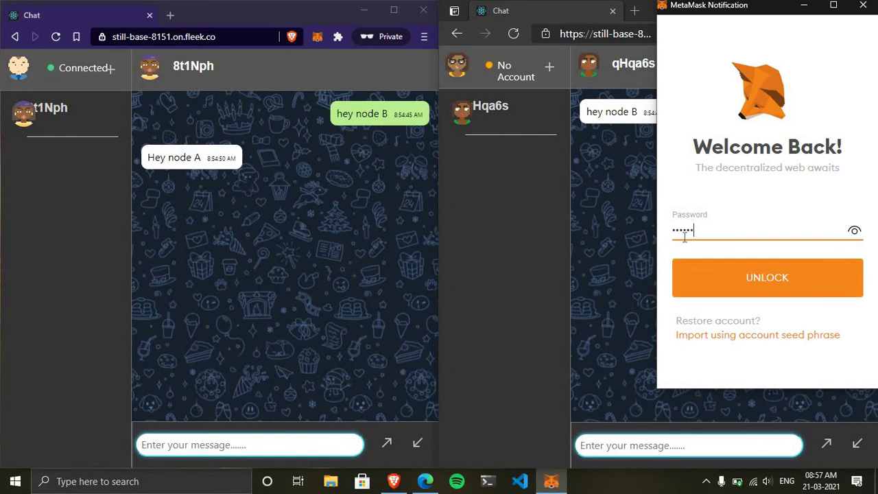
type("*")
key("Return")
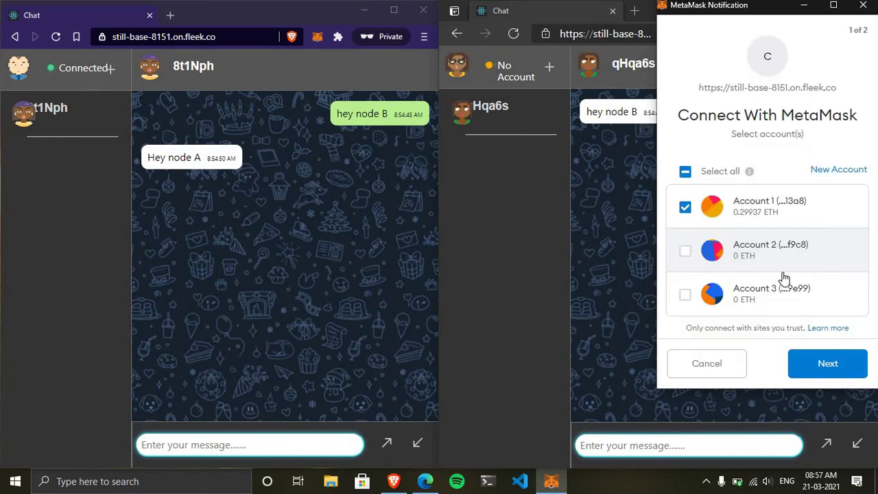
left_click(832, 368)
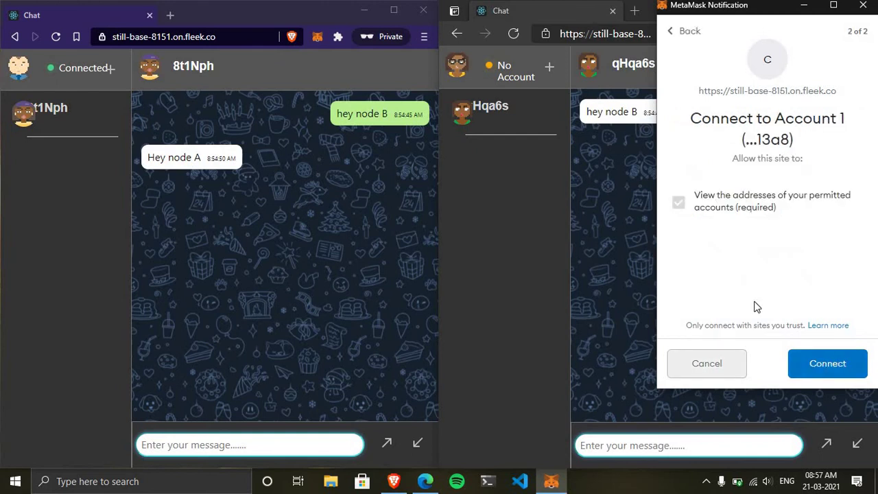
left_click(830, 374)
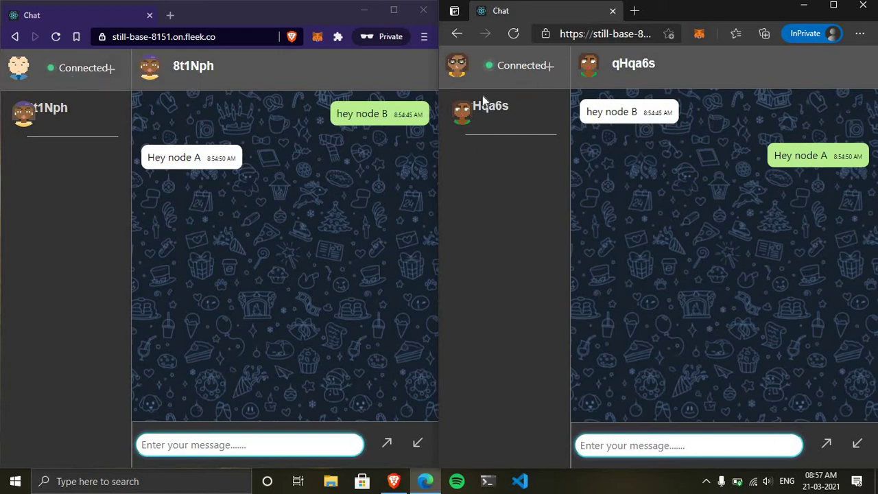
- Send 0.2 ETH on the Rinkeby Test Network to the peer from the Brave chat, approving the transaction in MetaMask
left_click(386, 443)
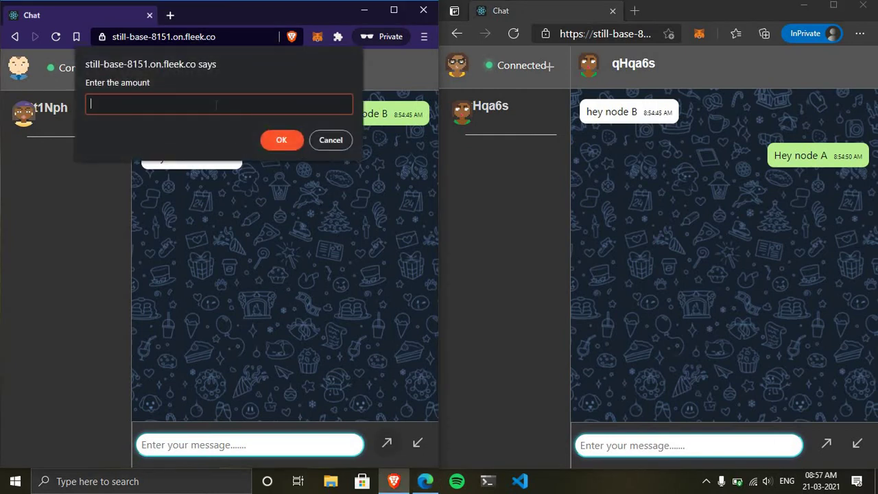
type("0.2")
left_click(278, 140)
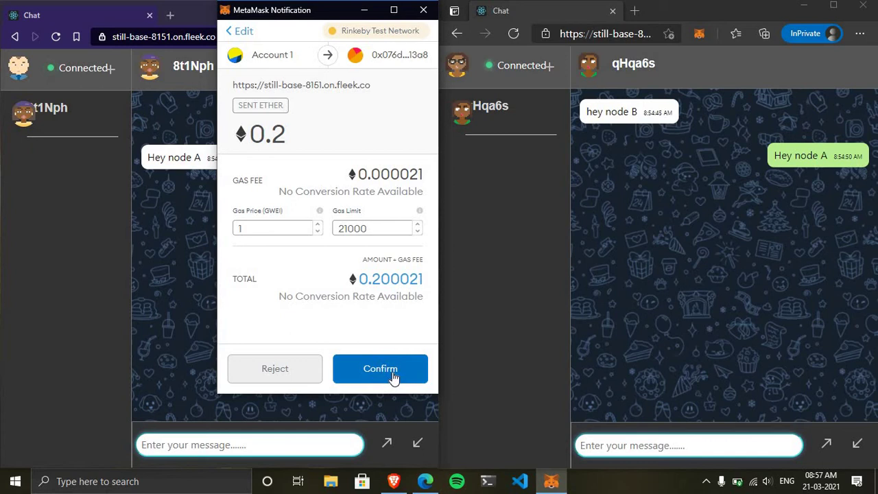
left_click(392, 372)
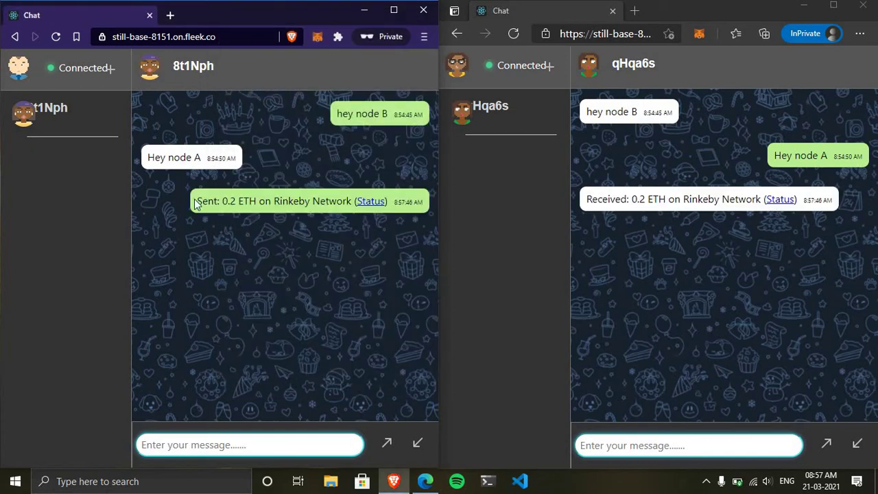
- Examine the sent message in Brave and the Rinkeby transaction status from the received message in Edge, returning to the chat when finished
left_click_drag(195, 202, 203, 202)
left_click_drag(315, 197, 337, 201)
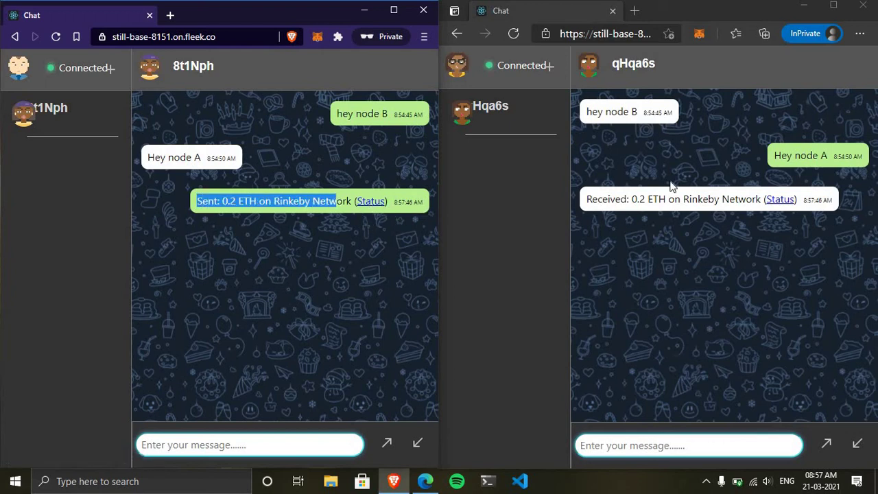
left_click(782, 199)
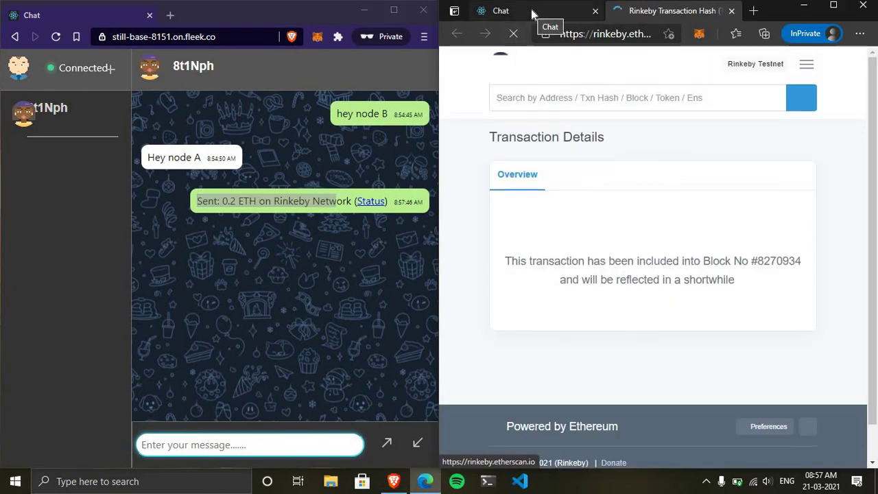
scroll(595, 168, "down", 2)
scroll(596, 168, "up", 2)
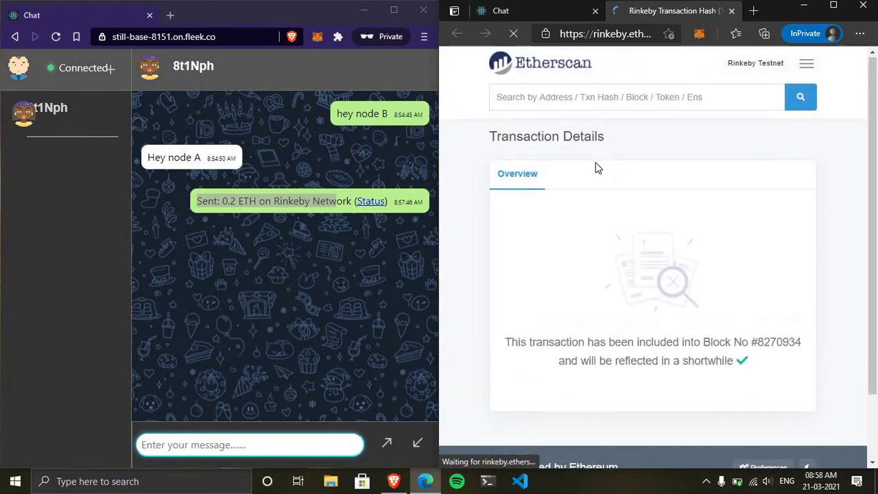
left_click(520, 11)
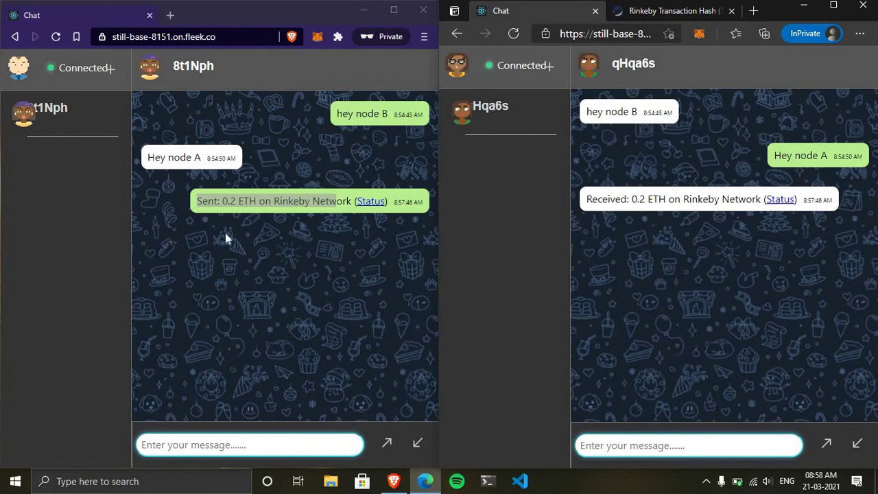
- Check the account list in Brave's MetaMask wallet and switch its network to Mumbai Testnet
left_click(321, 36)
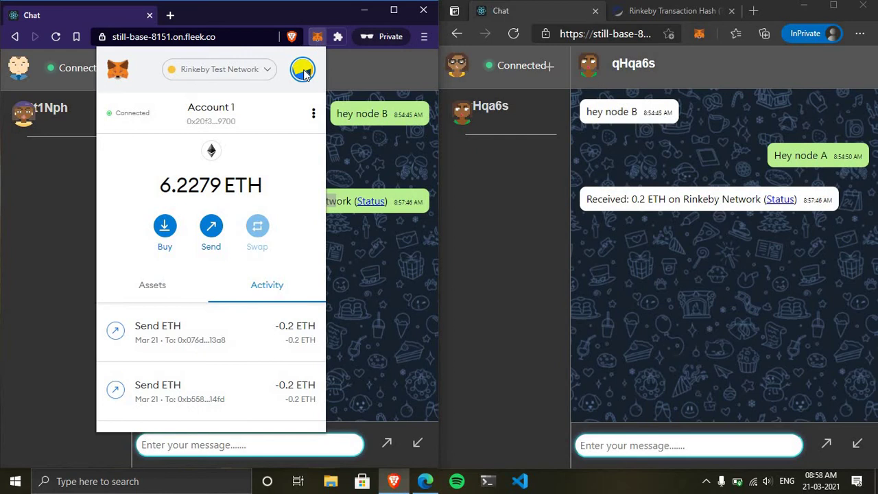
left_click(306, 79)
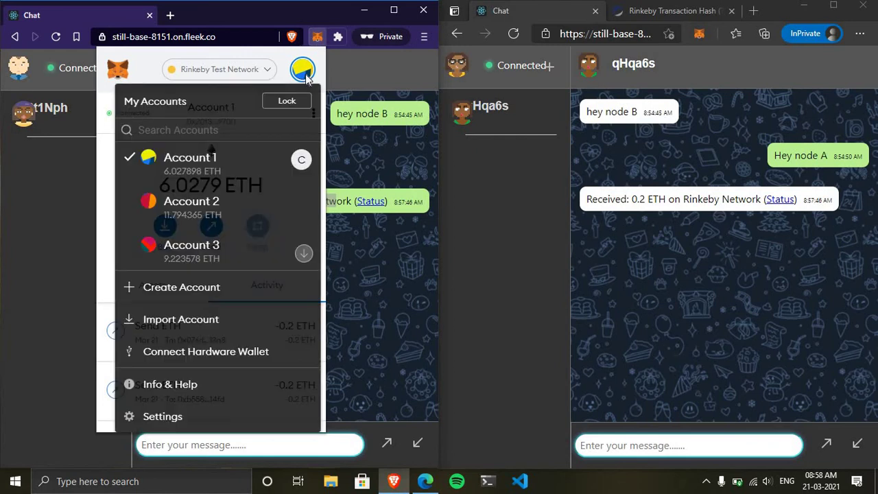
left_click(236, 69)
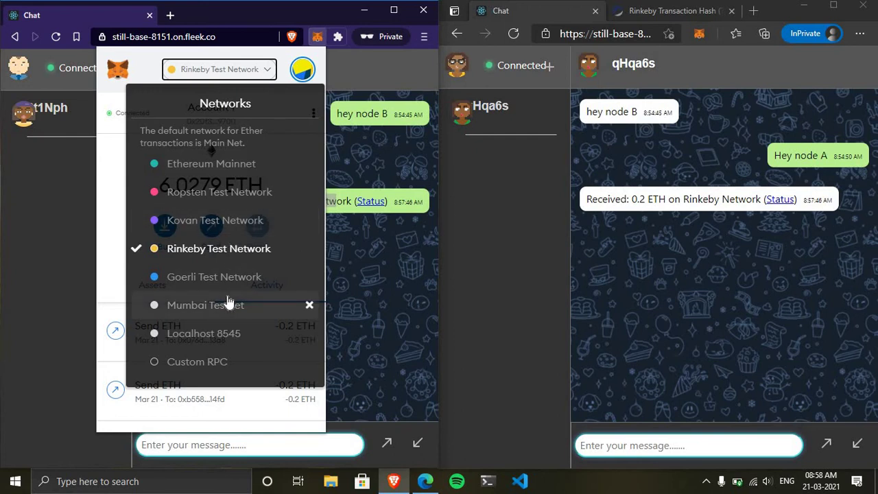
left_click(206, 306)
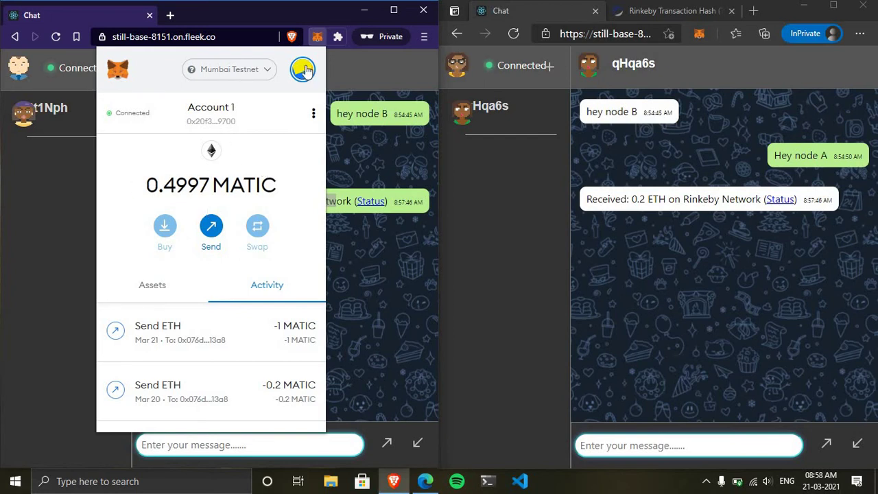
left_click(302, 69)
- Send 0.2 MATIC on Mumbai Testnet to the peer from the Brave chat, approving the transaction in MetaMask
left_click(386, 458)
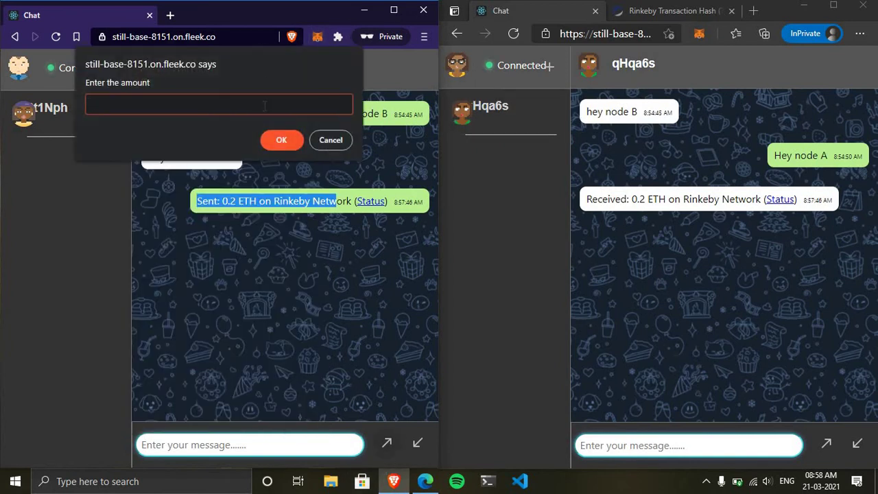
type("0.2")
left_click(290, 145)
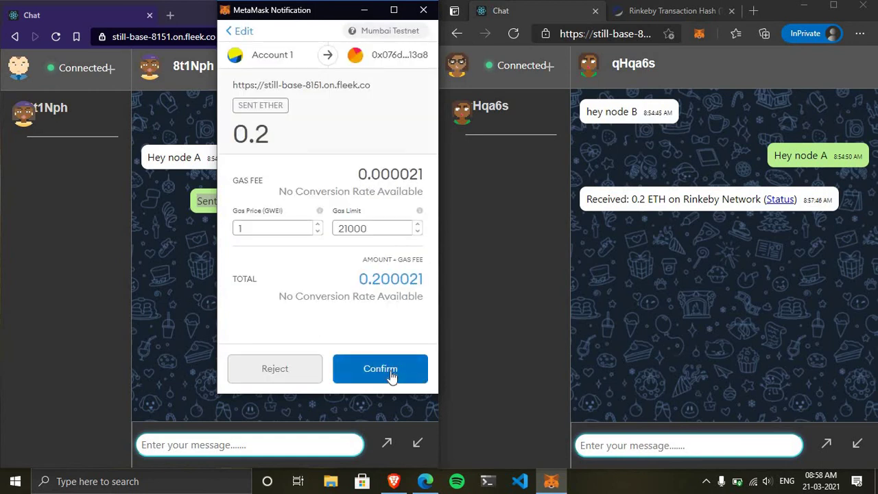
left_click(390, 371)
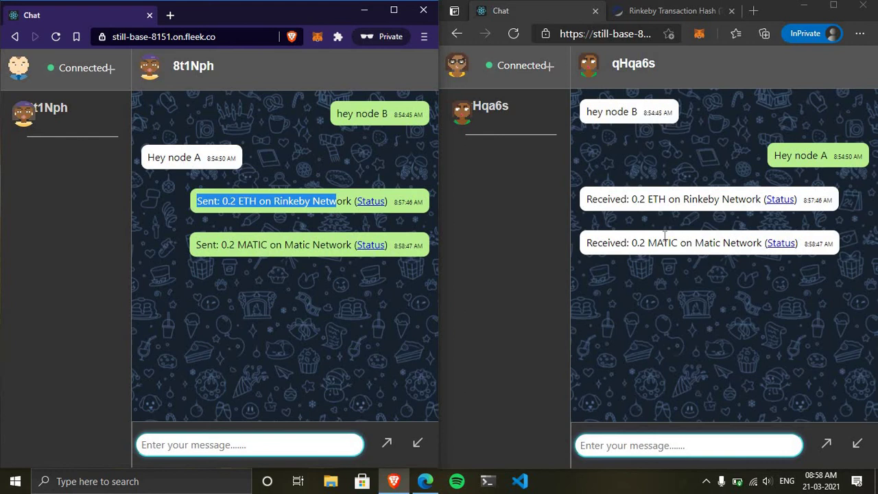
- Review the MATIC transaction's details from the received message in Edge, closing the explorer page when finished
left_click(778, 243)
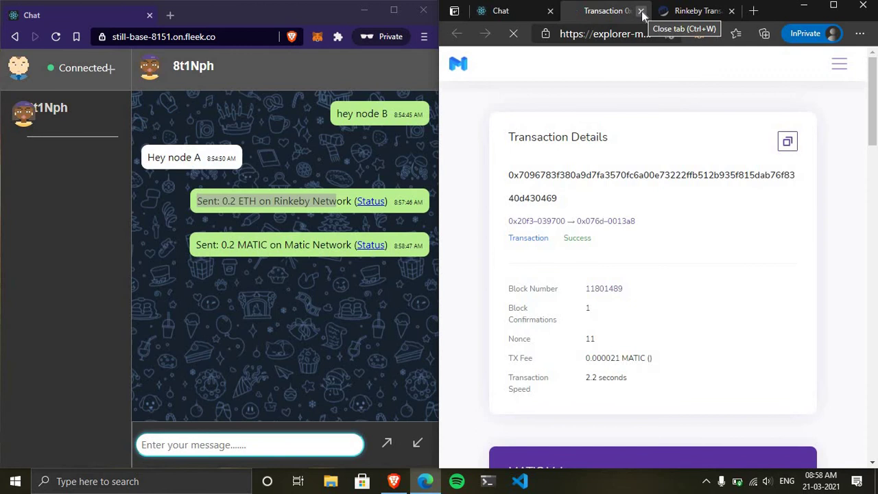
scroll(643, 198, "down", 3)
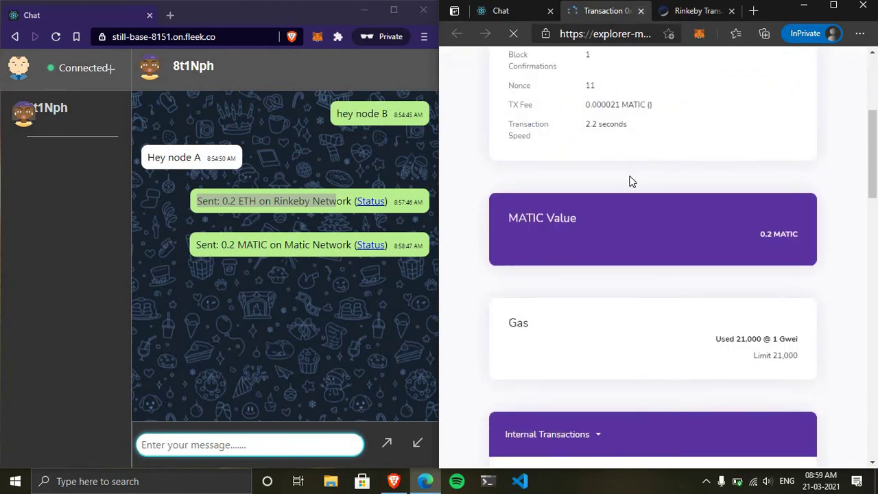
scroll(631, 181, "up", 3)
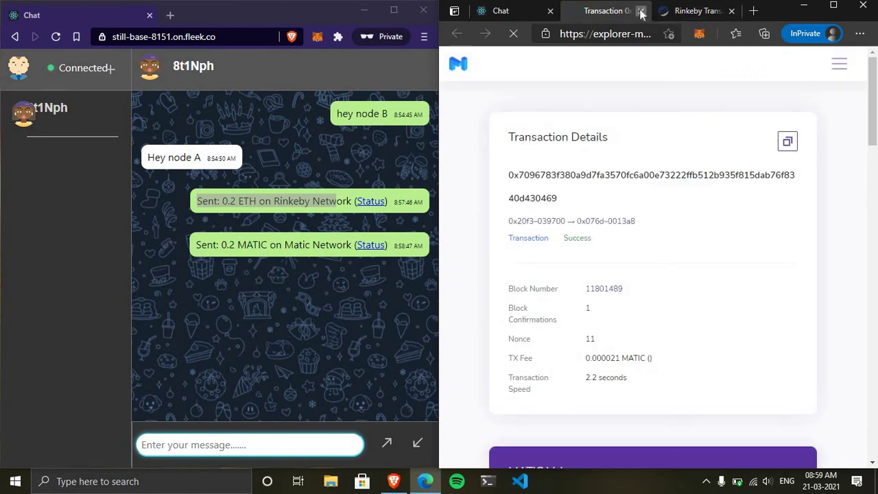
left_click(641, 11)
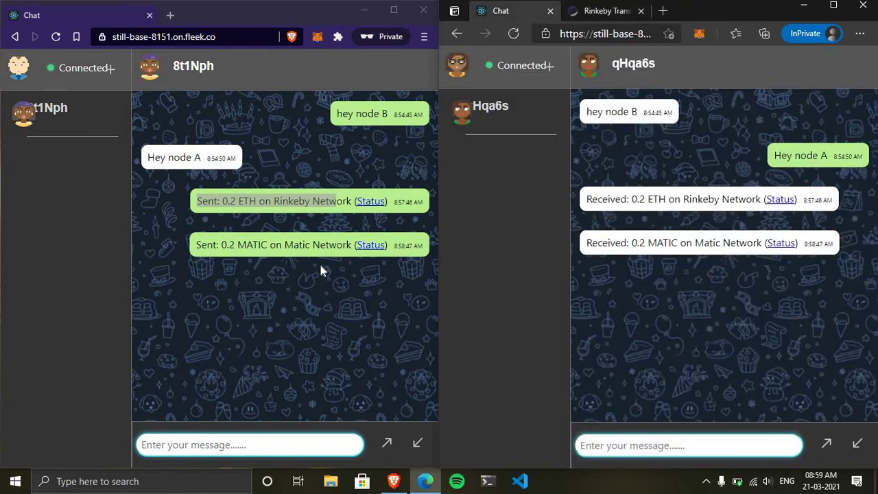
left_click(419, 445)
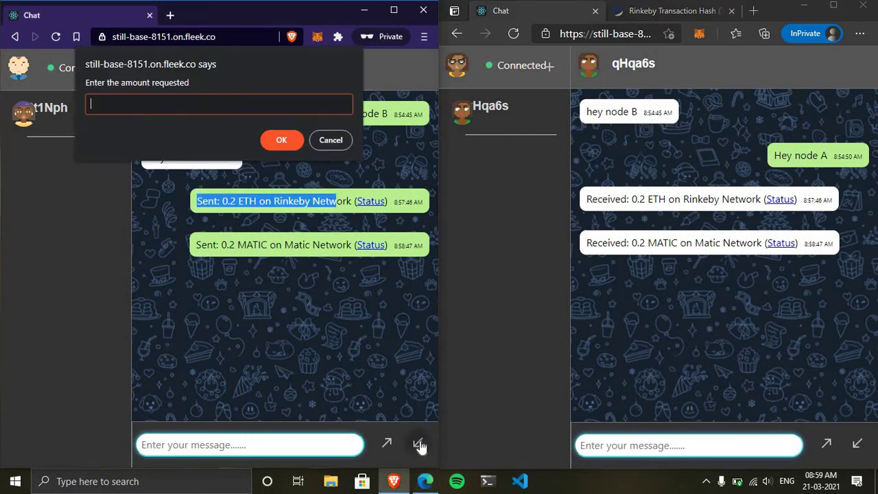
left_click(328, 140)
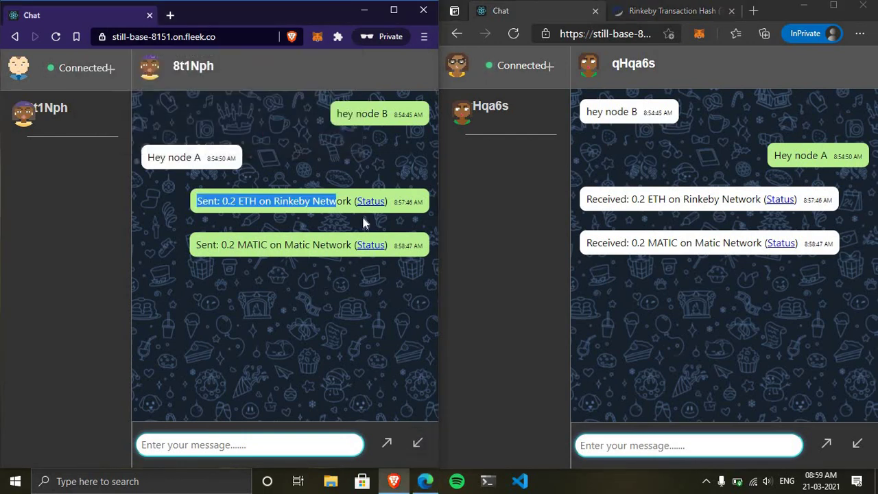
left_click(419, 445)
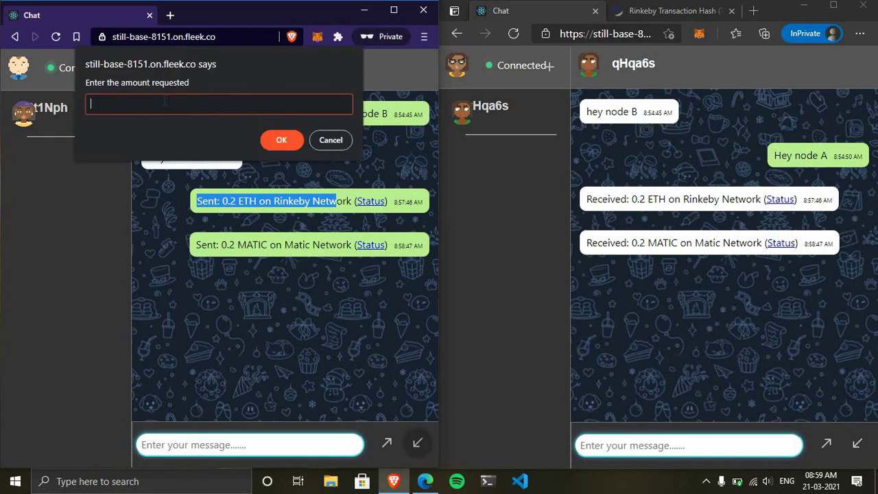
left_click(319, 147)
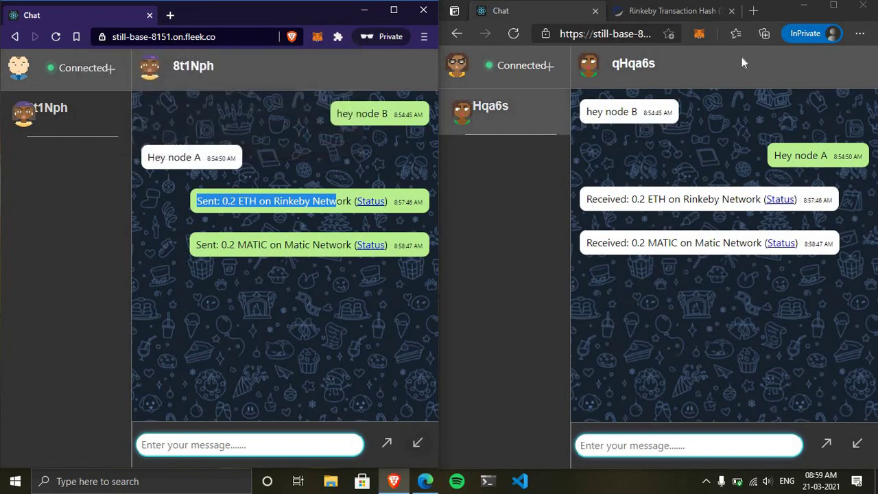
- Switch the MetaMask wallet in Edge to the Rinkeby Test Network
left_click(697, 34)
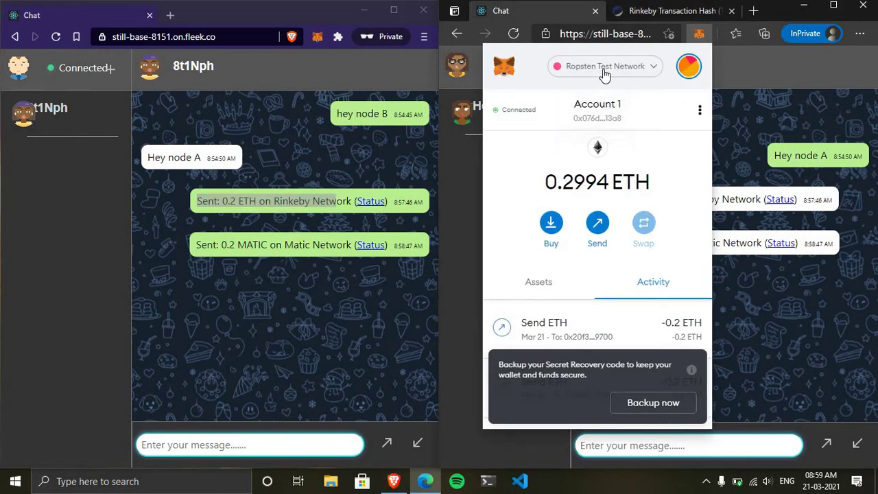
left_click(603, 71)
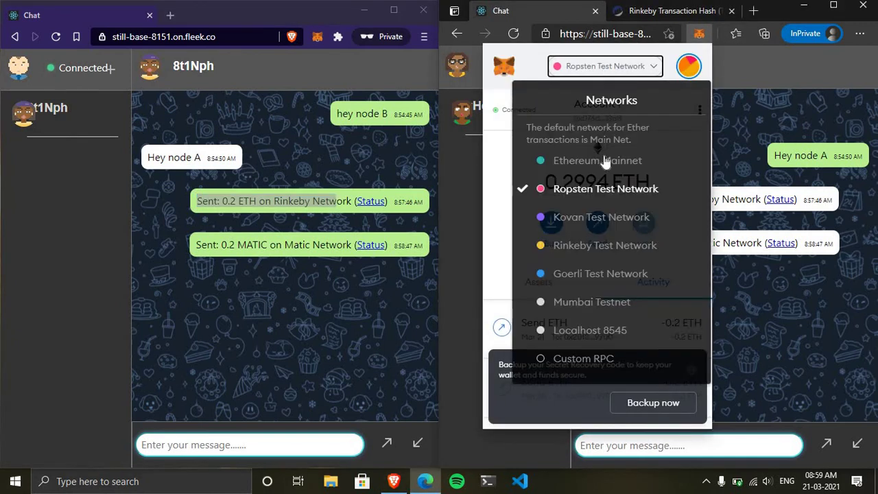
left_click(621, 254)
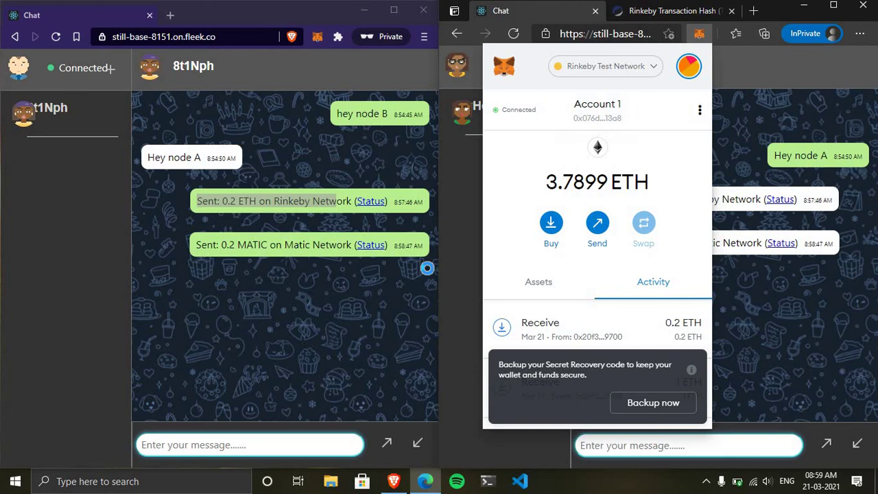
left_click(422, 377)
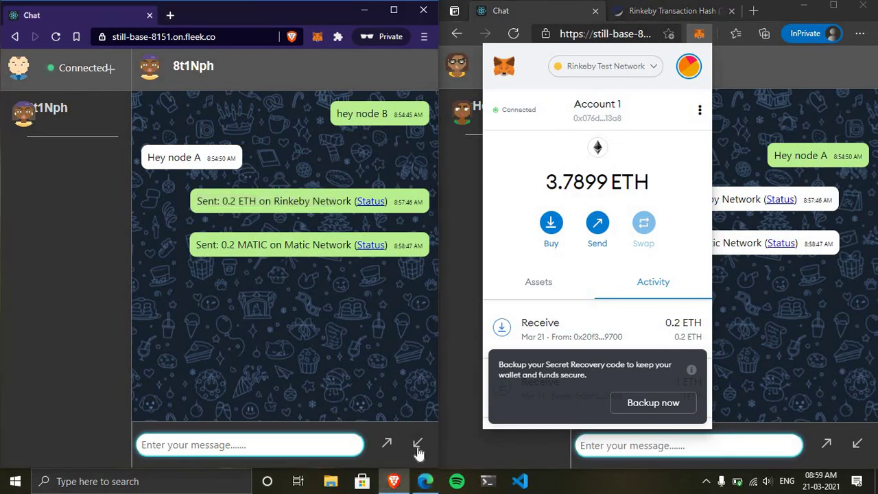
left_click(418, 445)
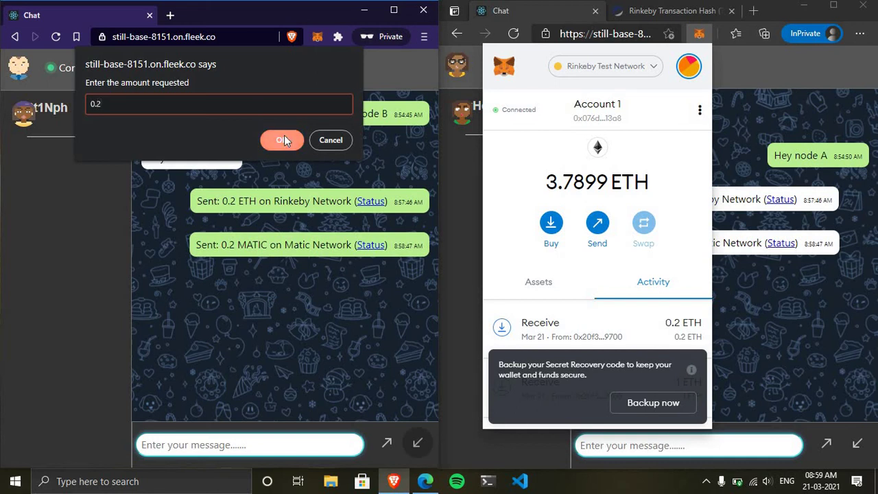
type("0.2")
left_click(325, 137)
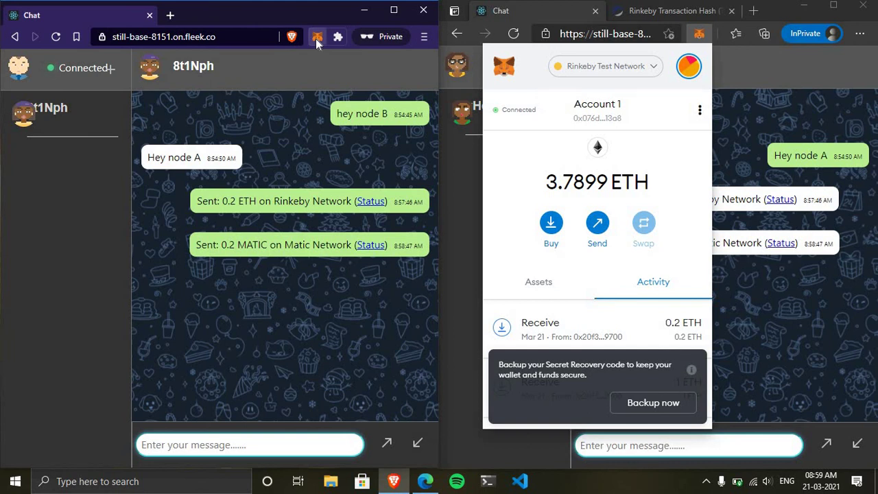
- Switch the MetaMask wallet in Brave to the Rinkeby Test Network and close the wallet
left_click(316, 38)
left_click(229, 70)
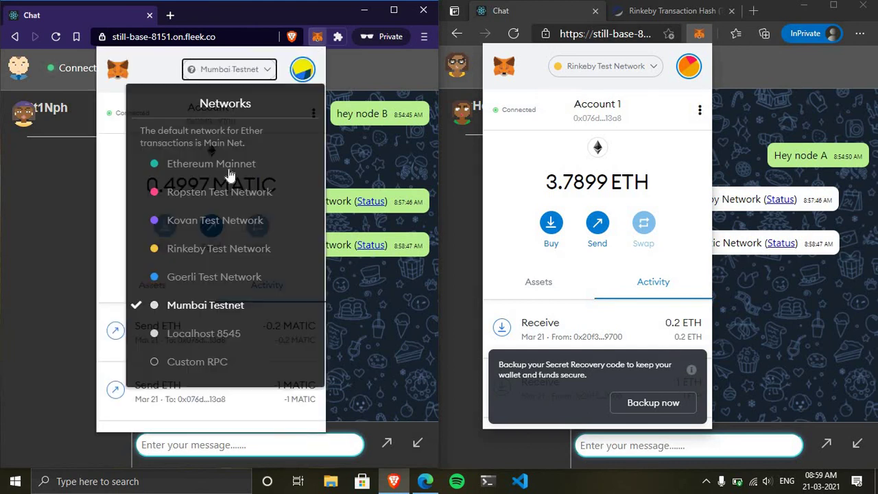
left_click(235, 252)
left_click(382, 322)
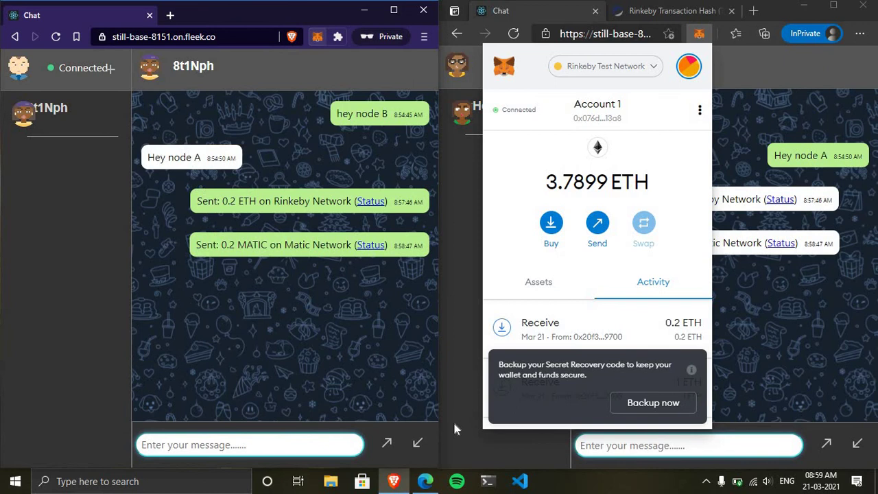
- Request 0.2 ETH from the peer in the Brave chat and approve the Rinkeby payment in Edge's MetaMask wallet
left_click(419, 445)
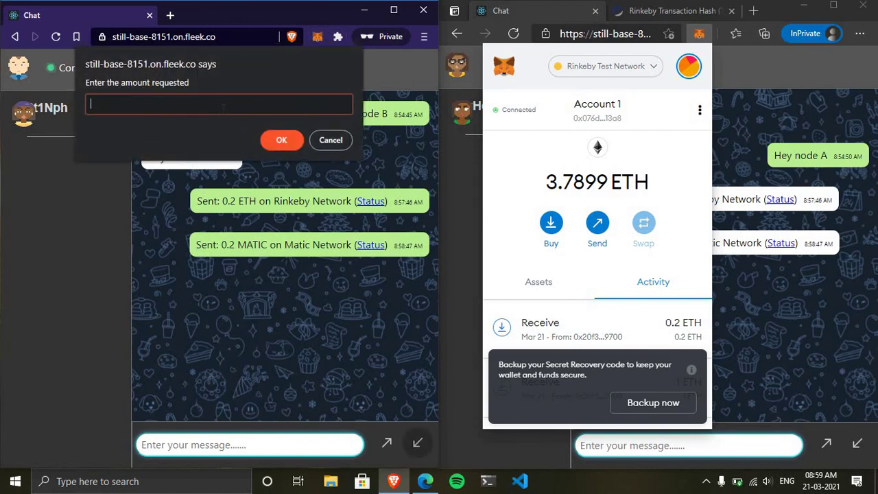
left_click(281, 140)
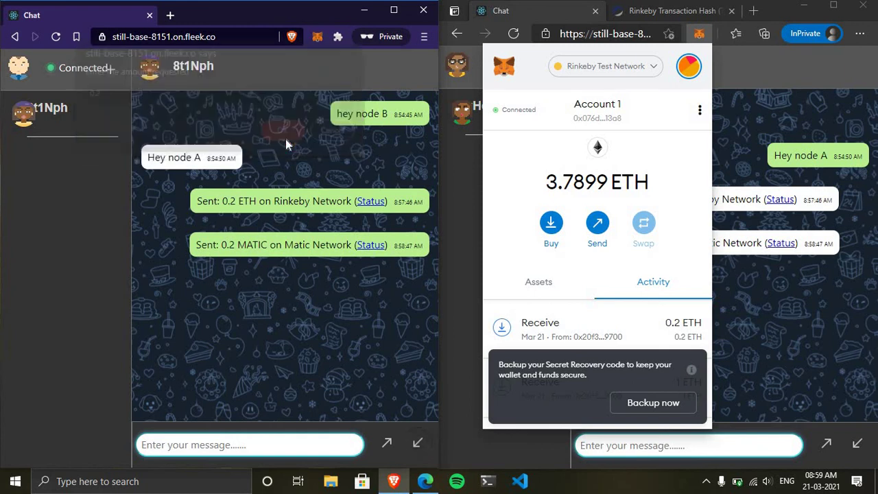
left_click(698, 32)
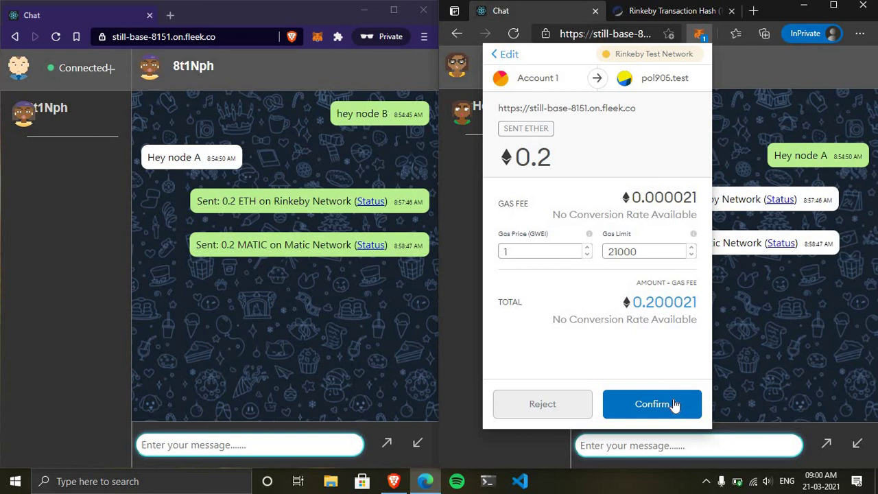
left_click(674, 404)
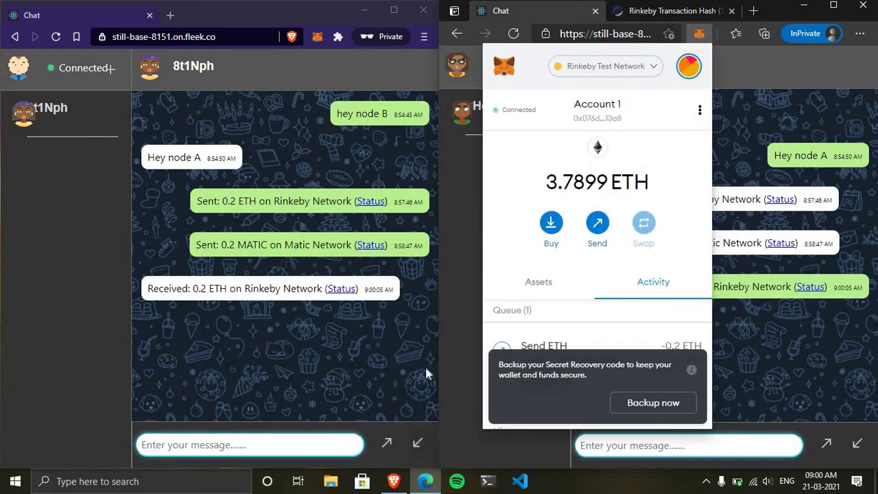
left_click(477, 313)
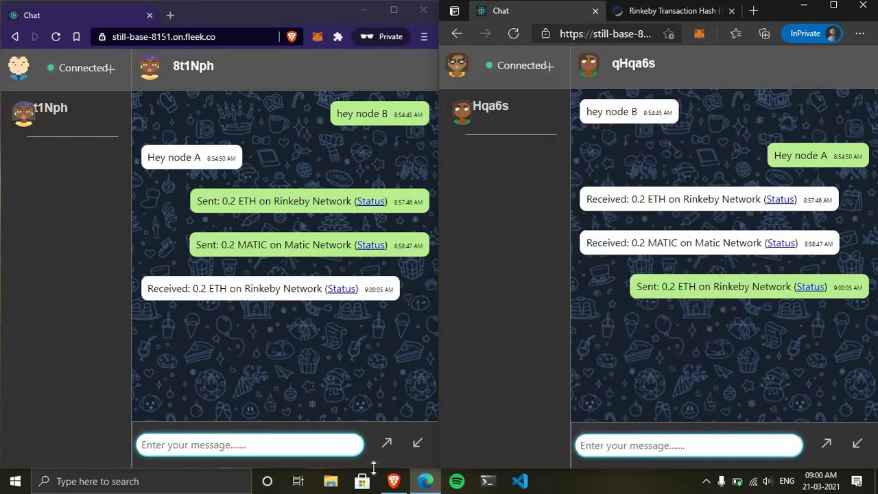
- Make a second request for 0.2 ETH from the Brave chat and confirm it in Edge's MetaMask notification
left_click(415, 444)
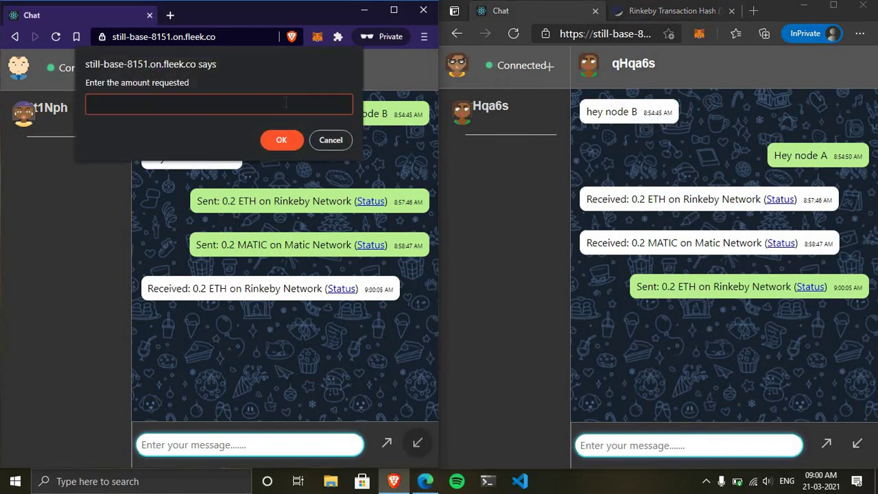
type("0.2")
left_click(281, 141)
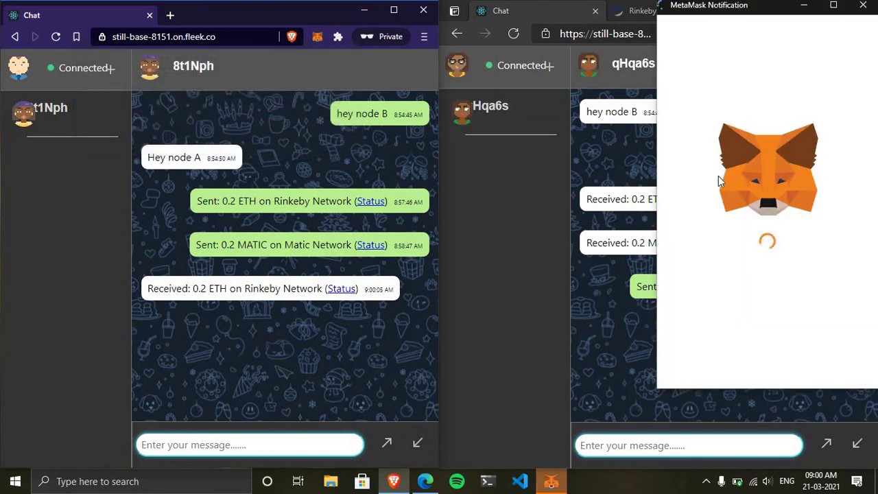
left_click(826, 364)
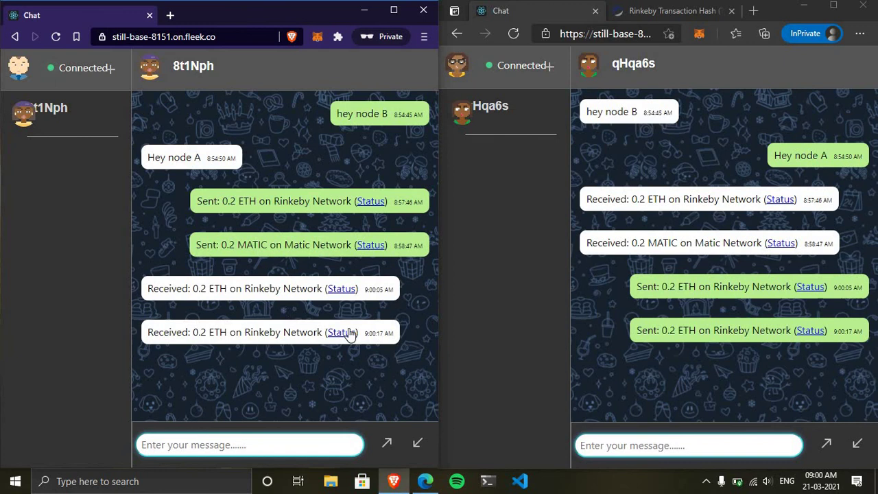
- Review the latest received ETH transaction on Rinkeby Etherscan from its status link in Brave, closing the explorer page when finished
left_click(343, 333)
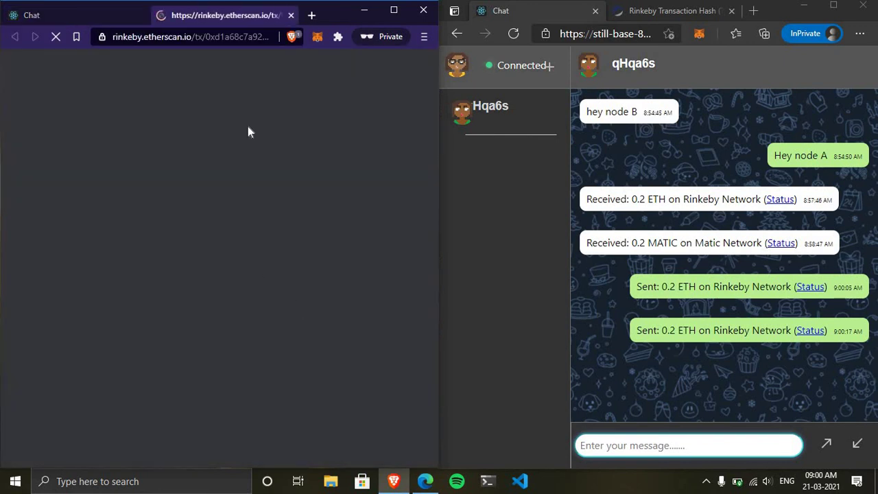
scroll(244, 192, "down", 5)
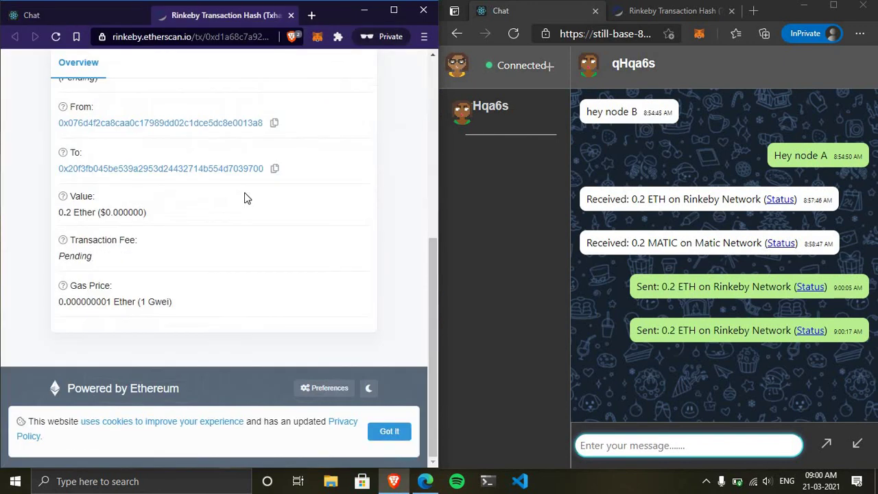
scroll(244, 192, "up", 5)
scroll(142, 353, "down", 5)
left_click(291, 15)
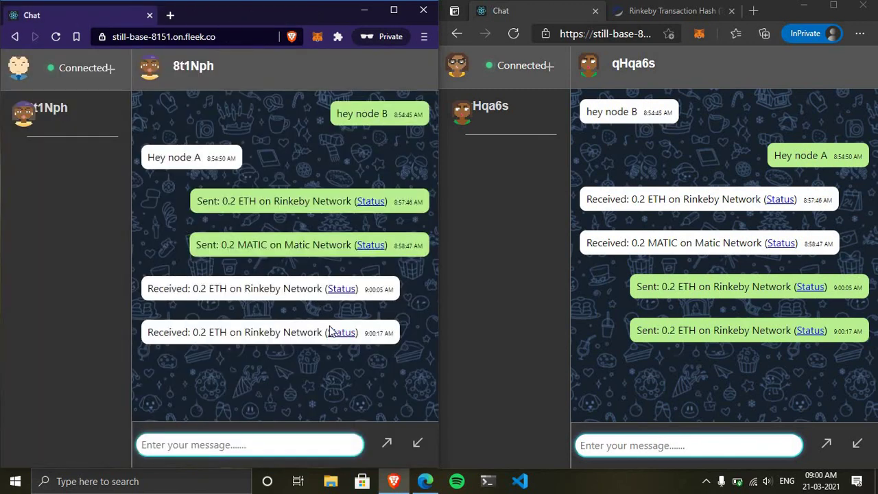
- Inspect the details of the most recent 0.2 ETH receipt in Brave's MetaMask activity, closing the wallet when finished
left_click(311, 38)
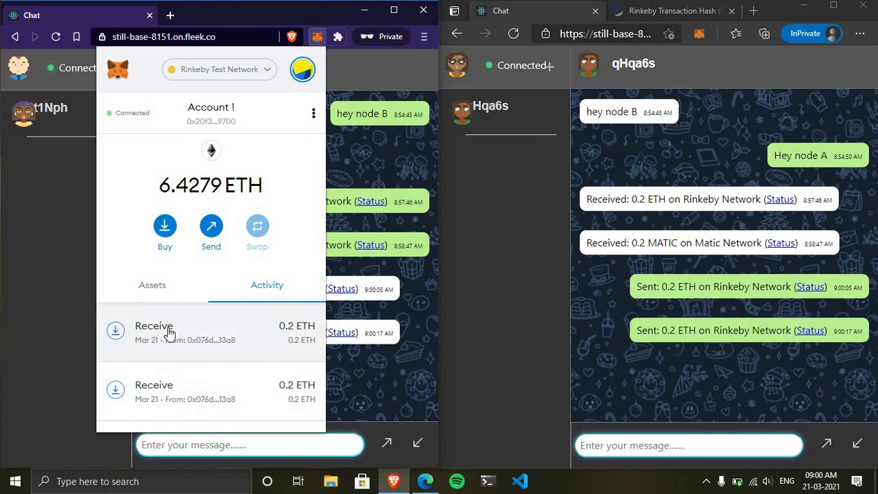
left_click(169, 333)
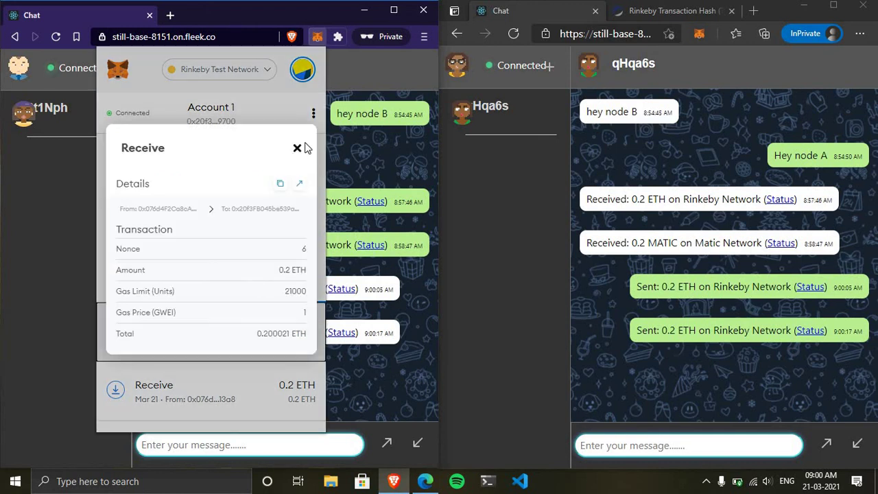
left_click(297, 148)
left_click(314, 39)
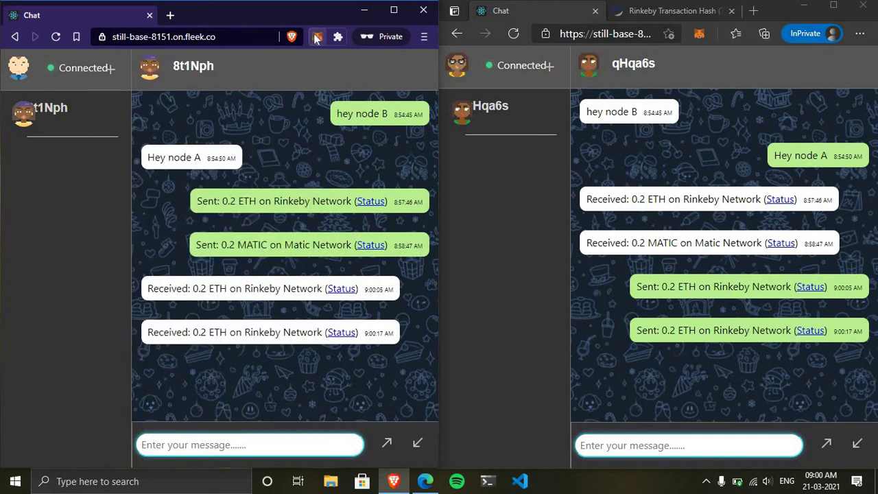